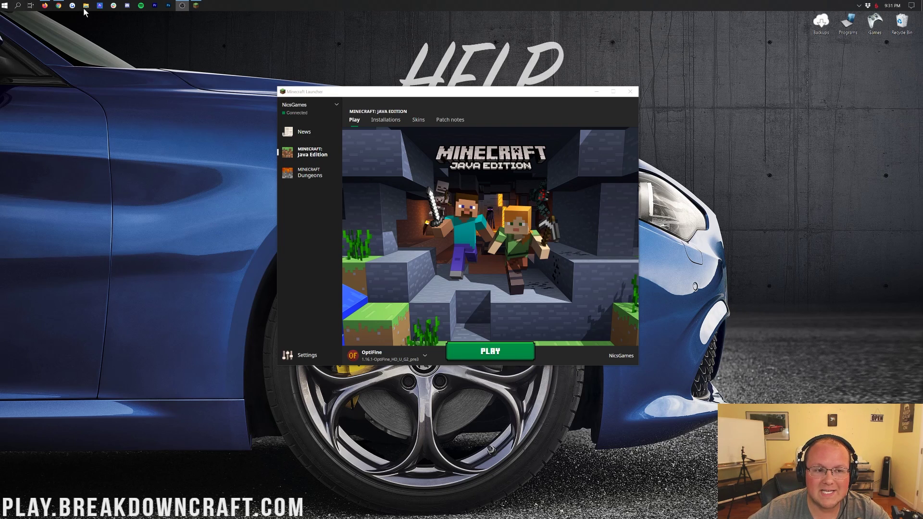
- Switch to Chrome and look through the article on how to download and install Optifine in Minecraft
click(58, 5)
scroll(184, 115, up, 5)
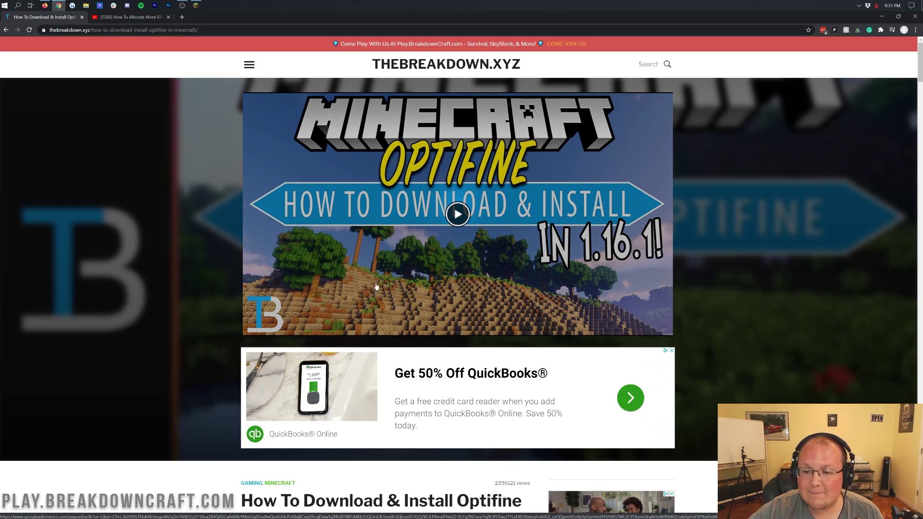
scroll(432, 195, down, 7)
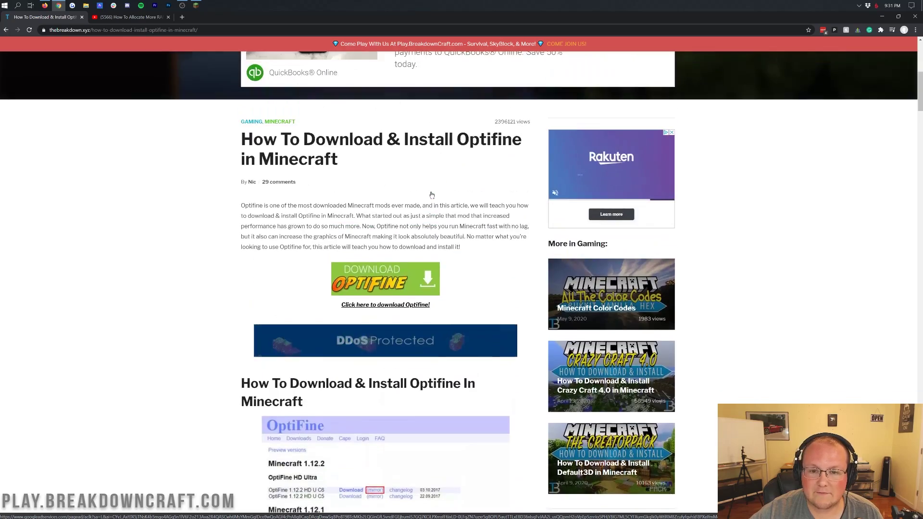
scroll(432, 194, up, 7)
scroll(418, 245, down, 18)
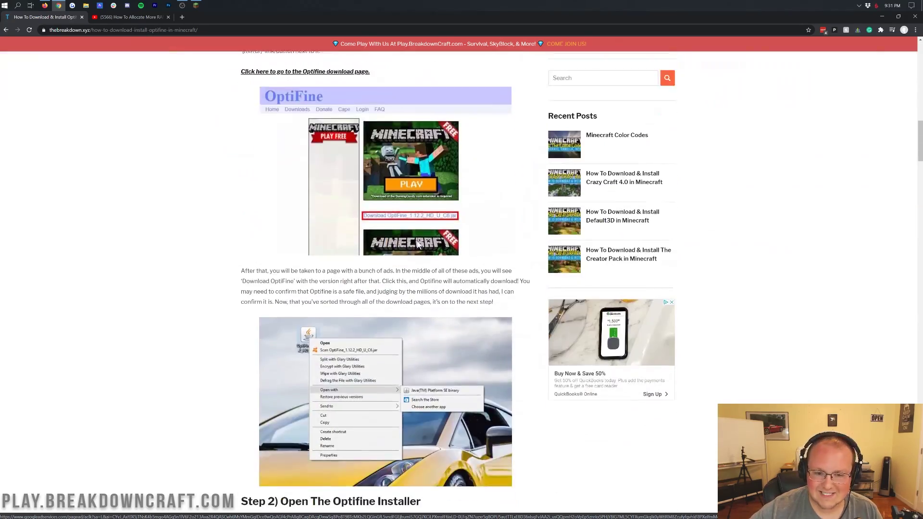
scroll(418, 246, up, 15)
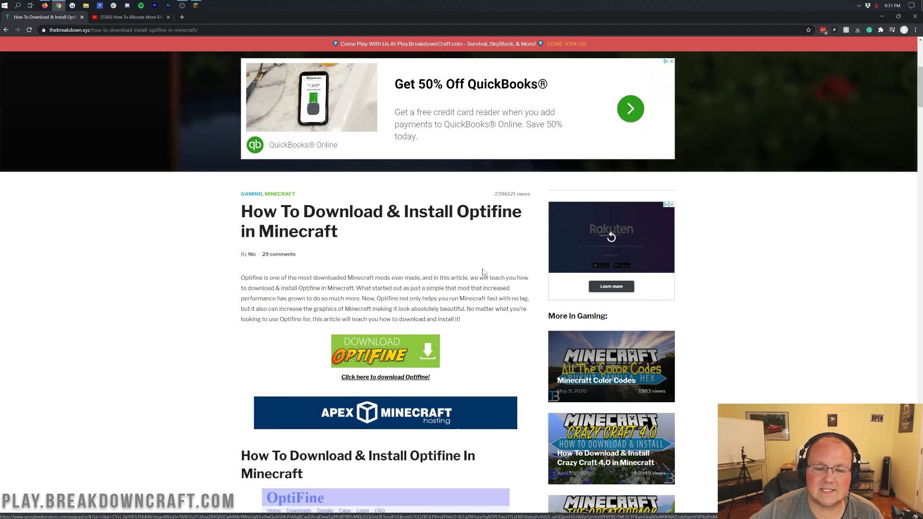
scroll(466, 323, up, 6)
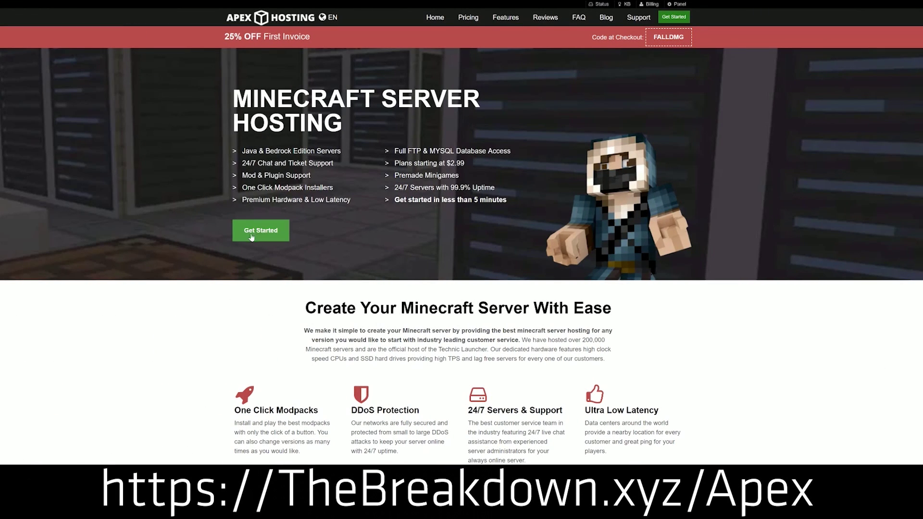
- Review the feature list on the Apex Hosting page and browse the JAR file versions offered in the server panel
scroll(362, 288, down, 2)
scroll(362, 289, down, 3)
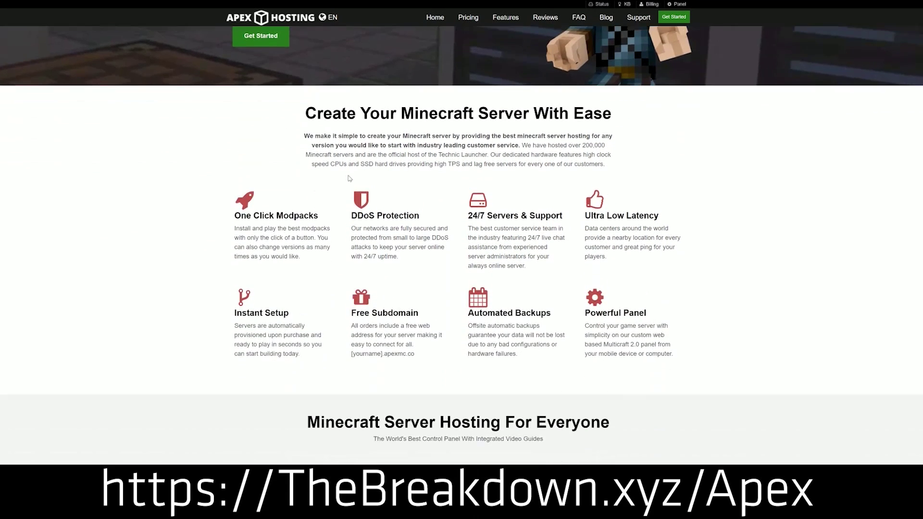
drag(235, 216, 565, 220)
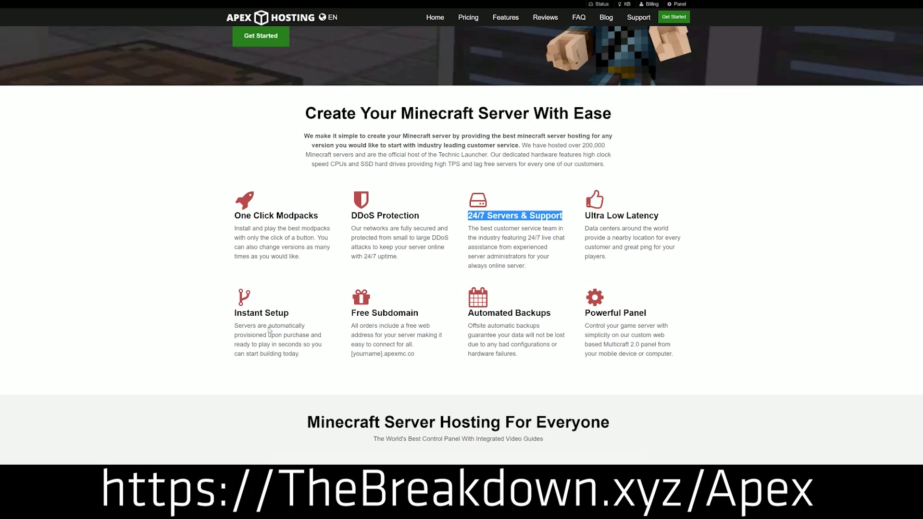
drag(467, 313, 529, 358)
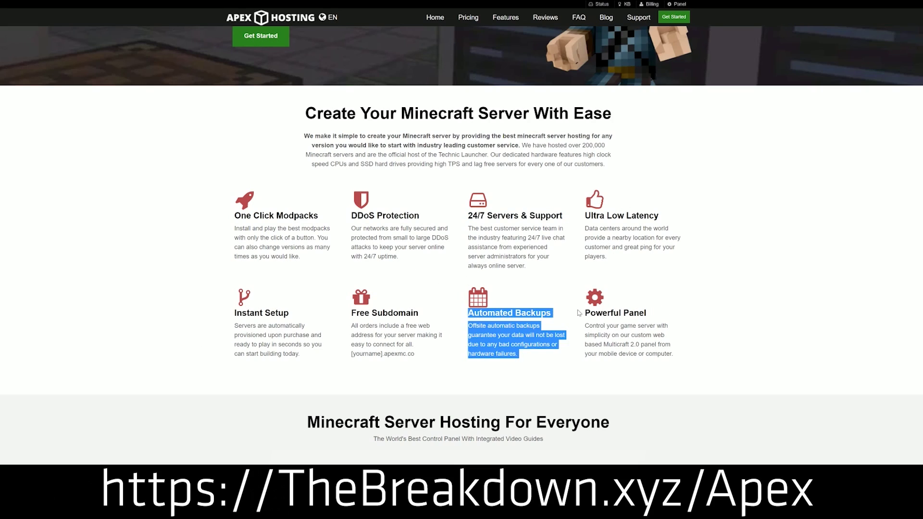
click(426, 317)
drag(305, 355, 234, 313)
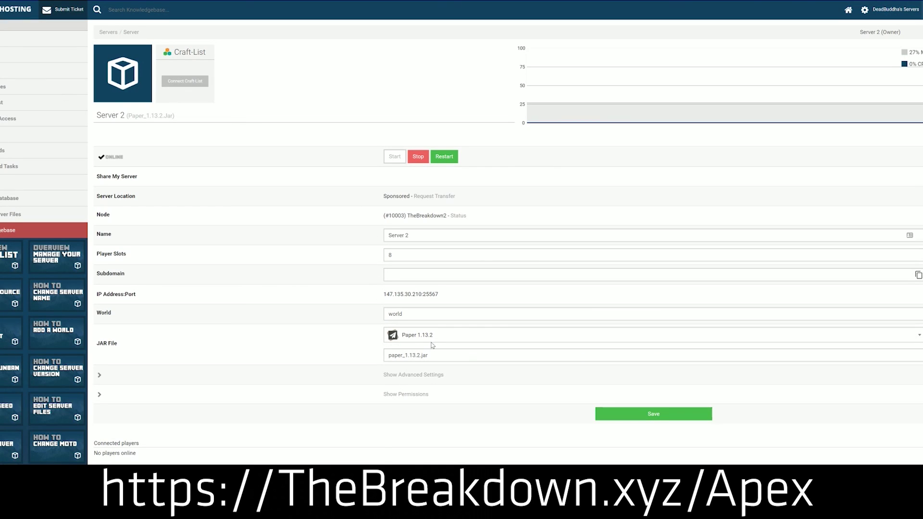
click(431, 339)
scroll(430, 416, down, 3)
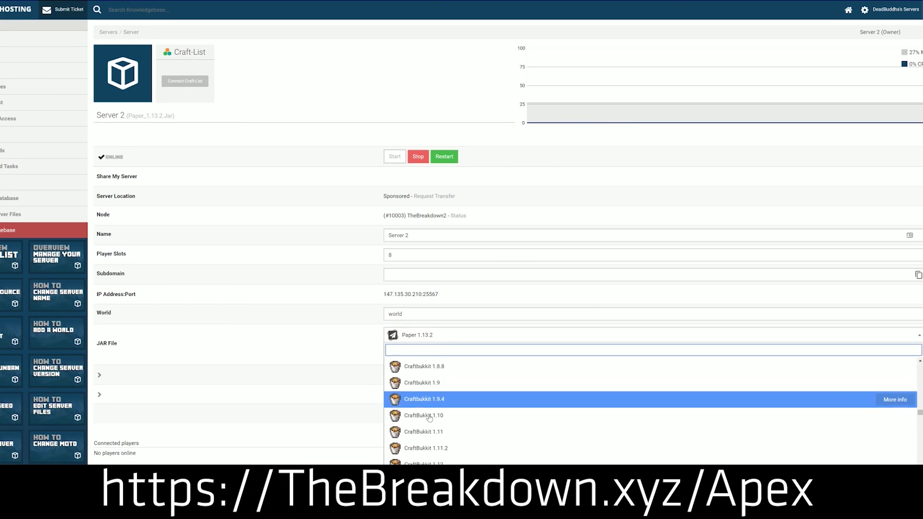
scroll(430, 408, up, 10)
scroll(429, 404, down, 5)
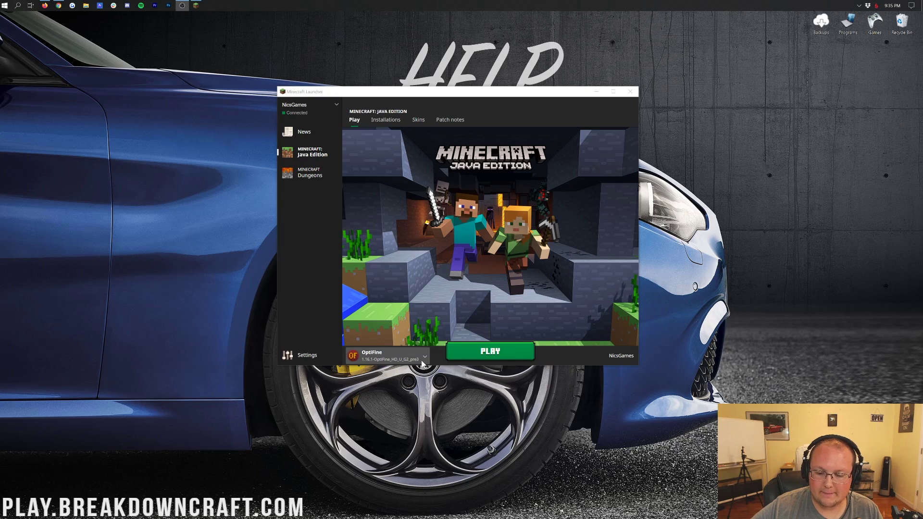
- Choose the OptiFine 1.16.1-OptiFine_HD_U_G2_pre3 installation as the version to play in the Minecraft Launcher
click(425, 357)
click(423, 357)
click(426, 357)
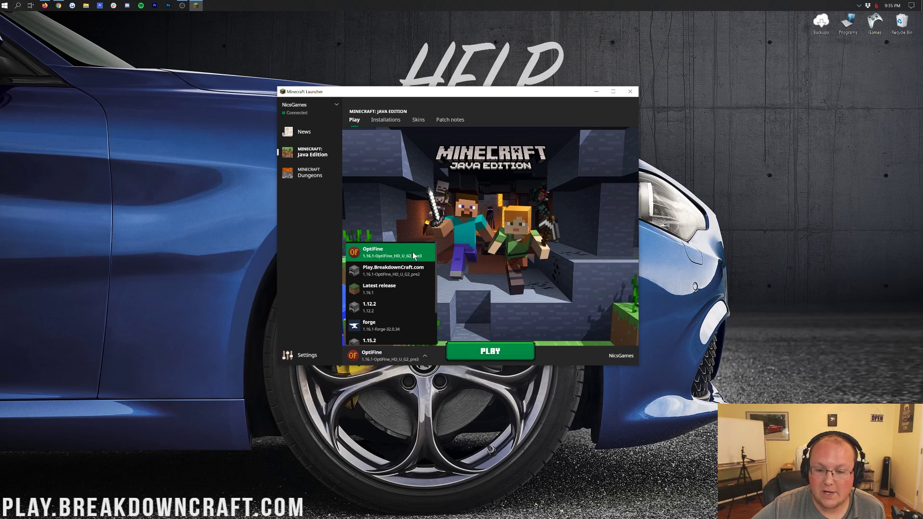
click(413, 252)
click(418, 356)
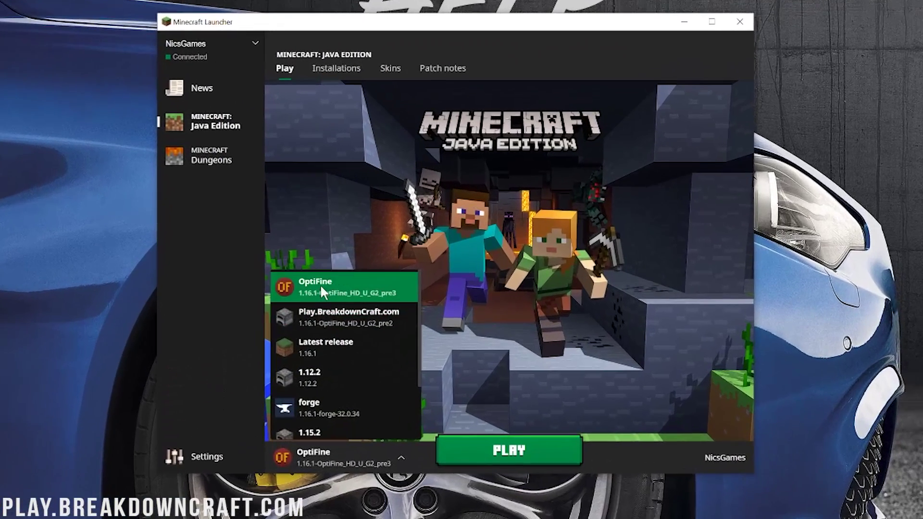
click(350, 266)
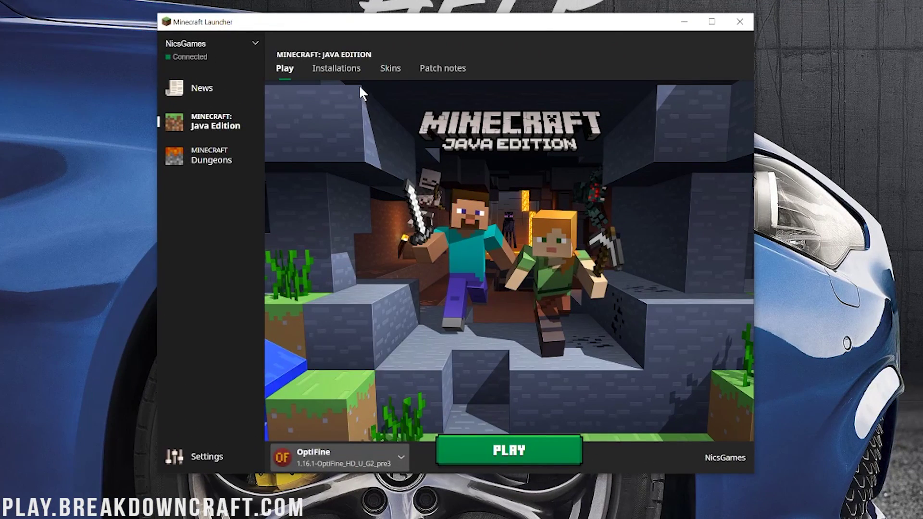
- Open the OptiFine installation for editing and set its resolution to 1920 x 1080
click(335, 71)
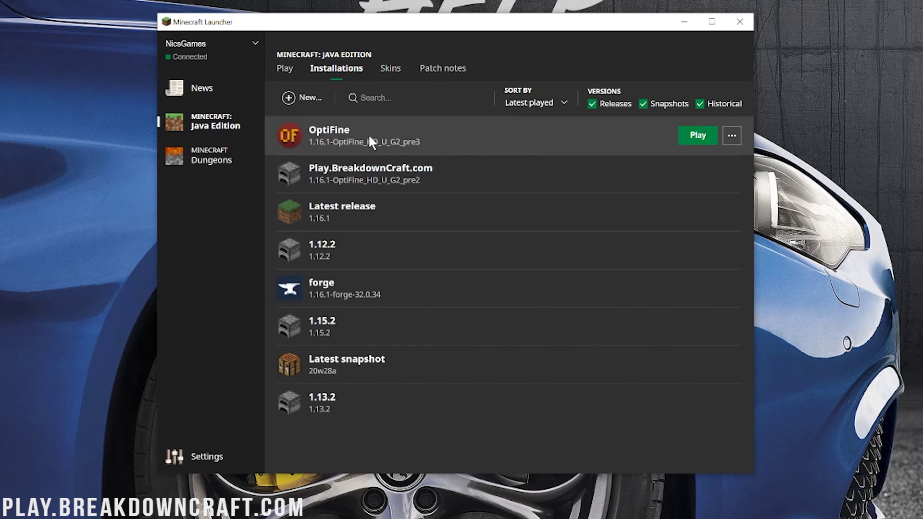
click(734, 138)
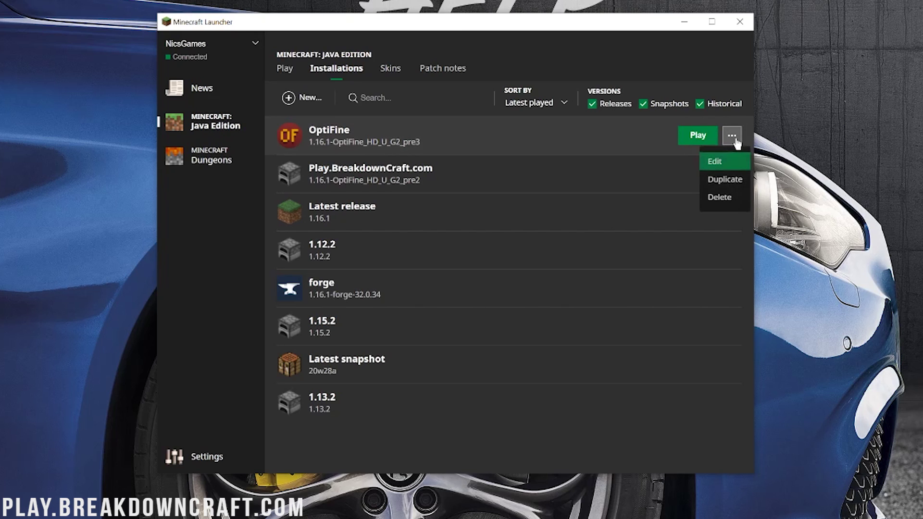
click(716, 161)
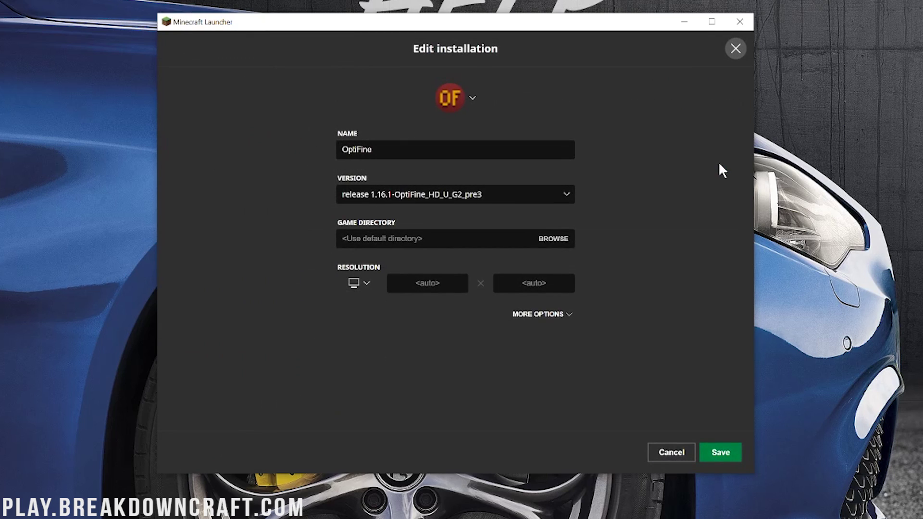
click(363, 285)
click(363, 252)
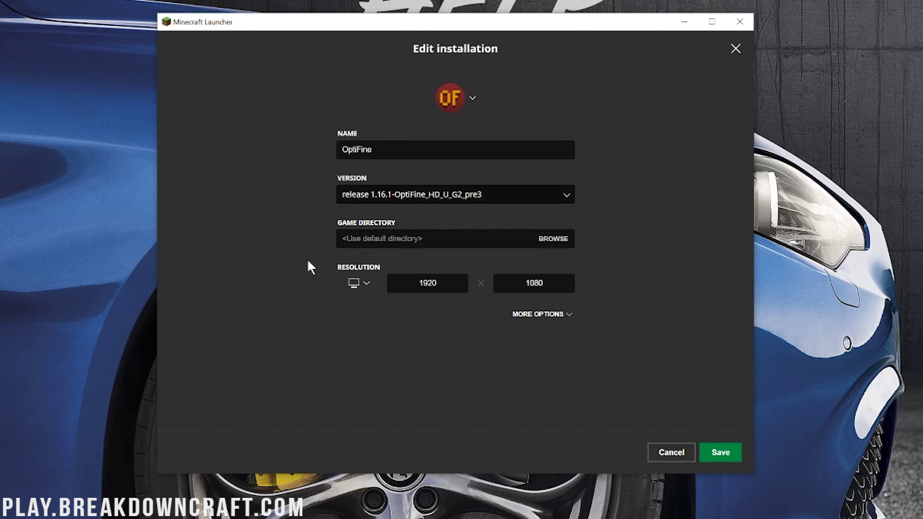
- Raise the maximum memory in the OptiFine installation's JVM arguments to 4 GB (-Xmx4G)
click(532, 316)
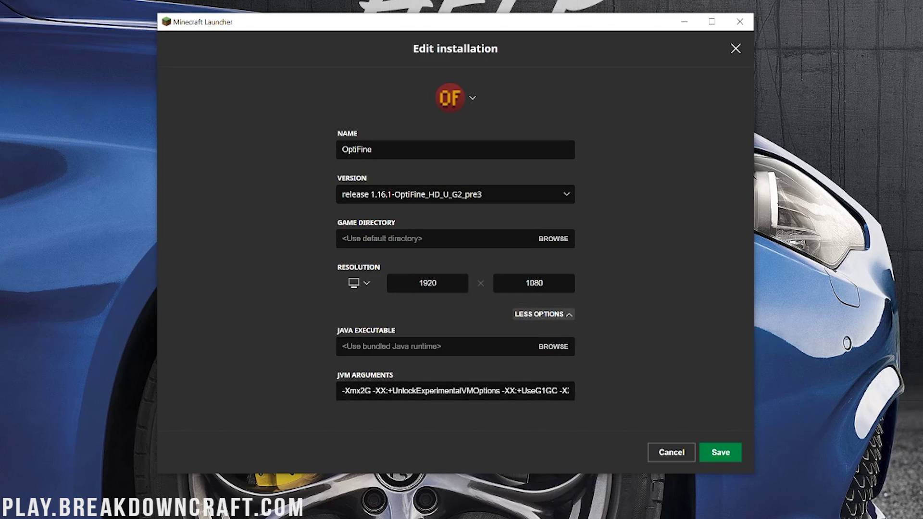
click(344, 391)
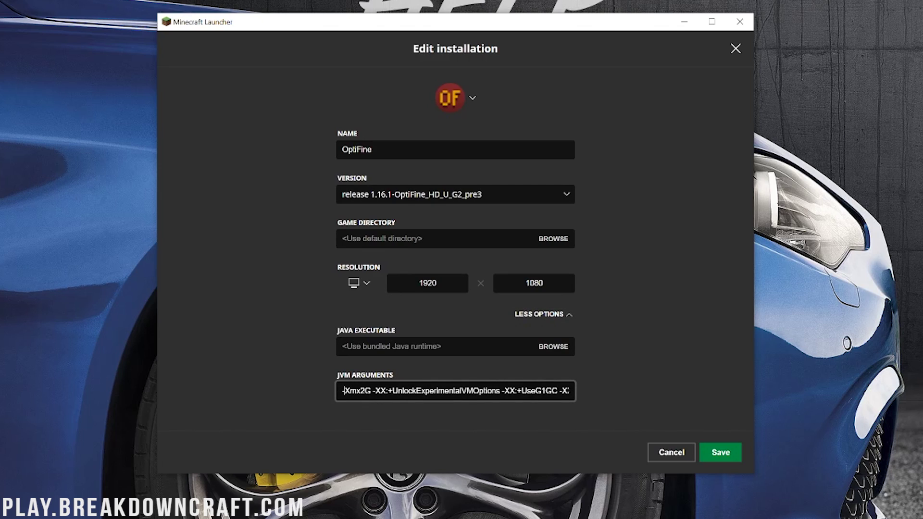
double_click(359, 391)
click(364, 391)
key(BackSpace)
text(3)
key(BackSpace)
text(4)
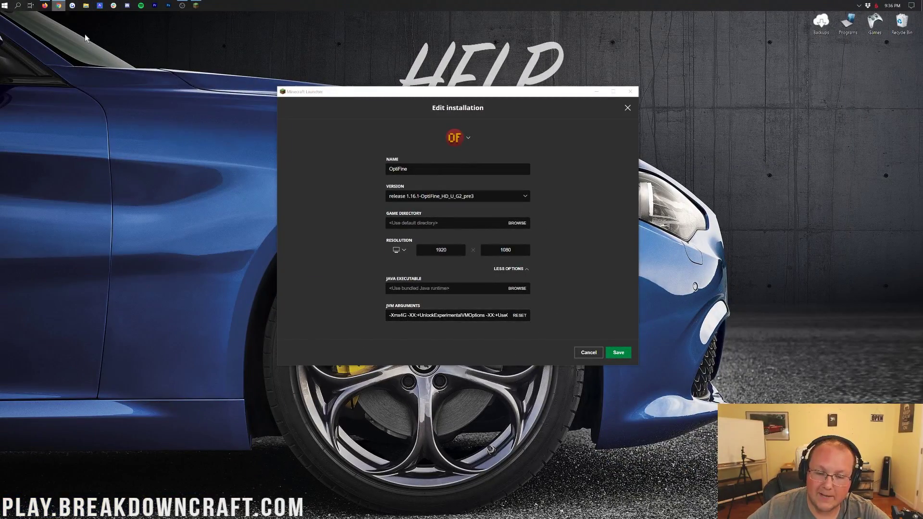
- Switch to Chrome and look through the YouTube video on allocating more RAM to Minecraft 1.16, then return to the launcher
click(59, 6)
click(129, 17)
scroll(109, 267, down, 4)
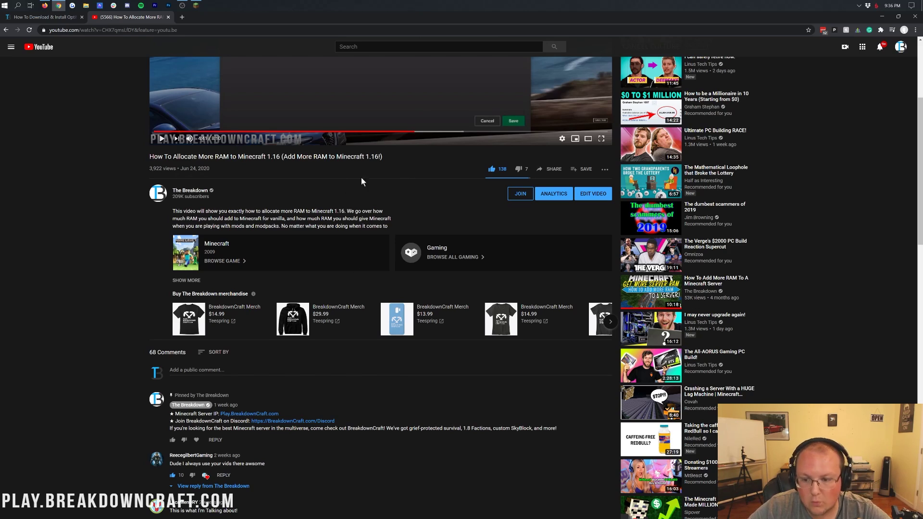
scroll(368, 221, up, 4)
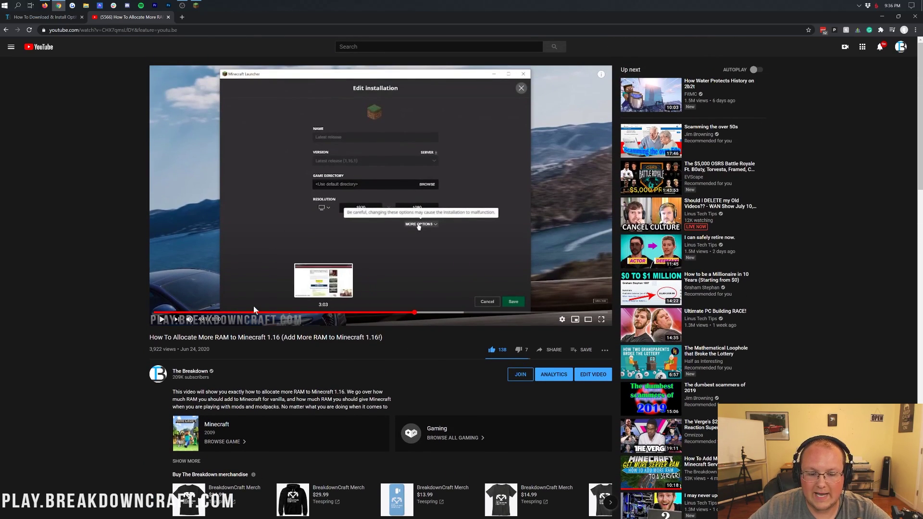
click(255, 313)
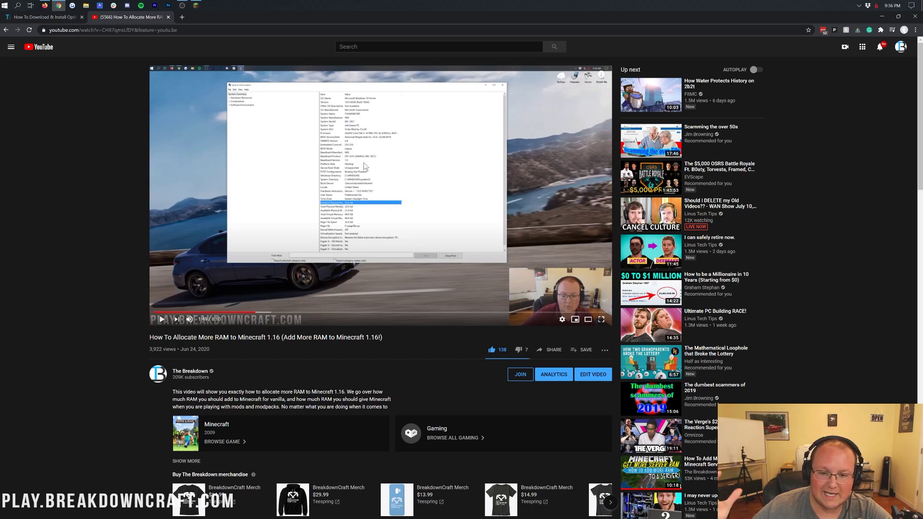
click(351, 313)
click(356, 270)
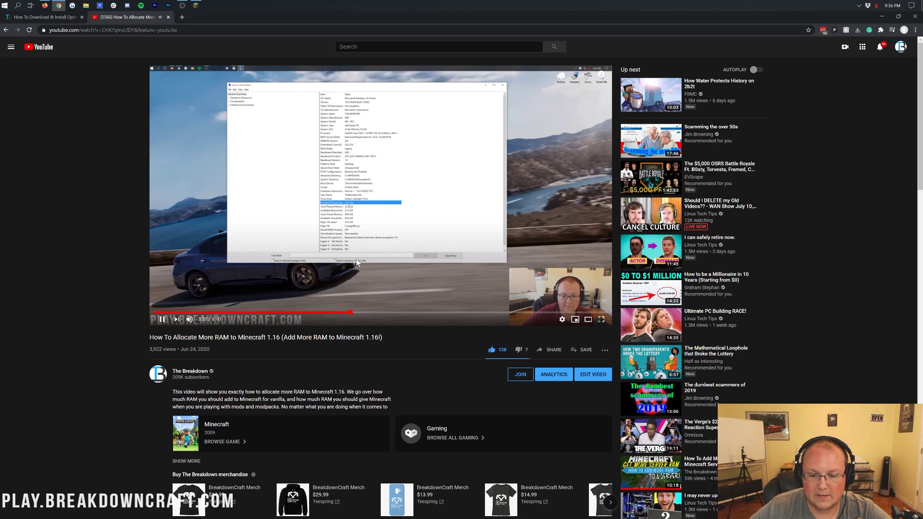
click(881, 16)
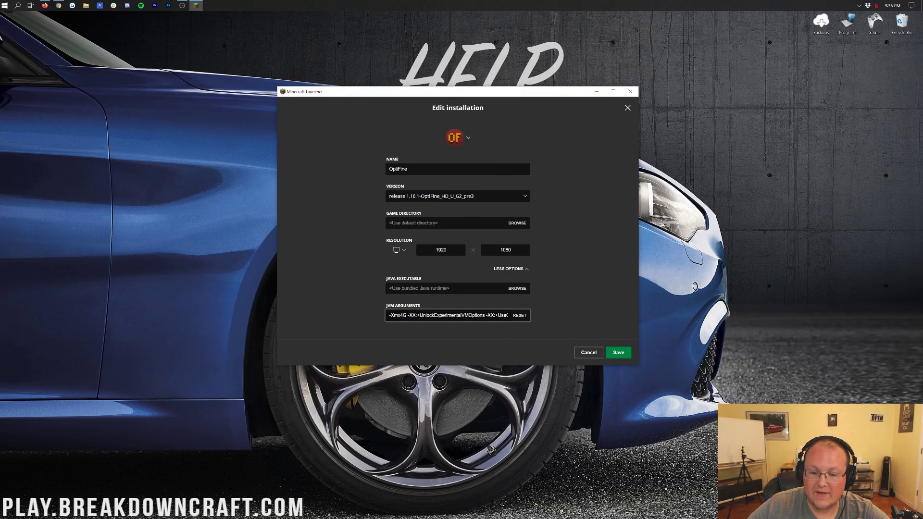
- Save the edited OptiFine installation and launch the game with it
click(619, 353)
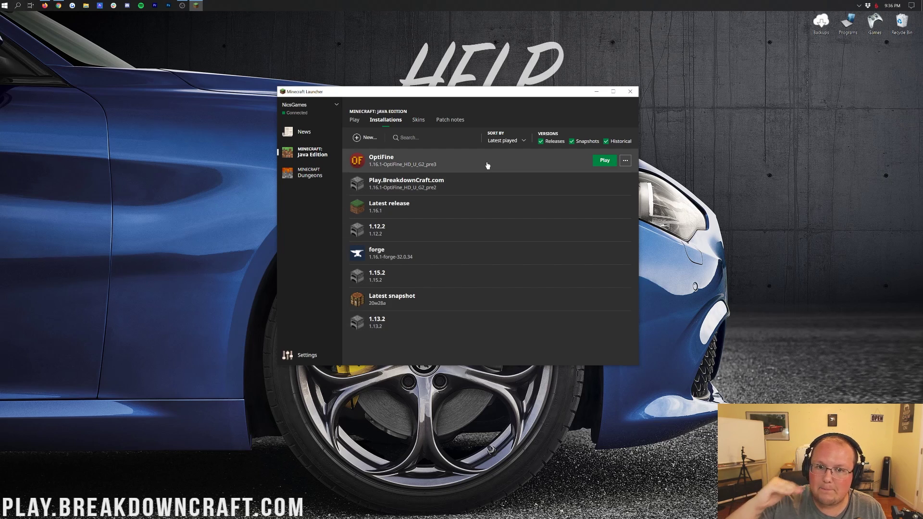
click(603, 161)
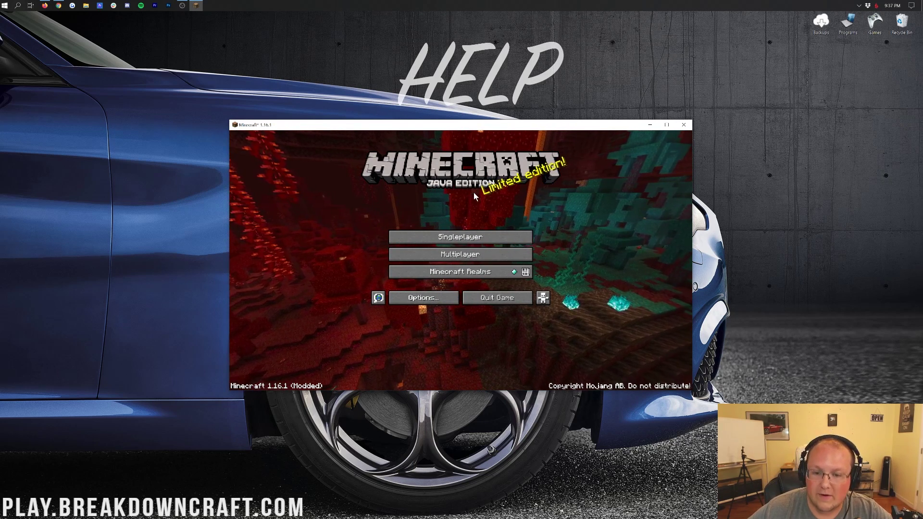
- Make sure Show FPS is ON in the Other video settings and return to the title screen
click(417, 299)
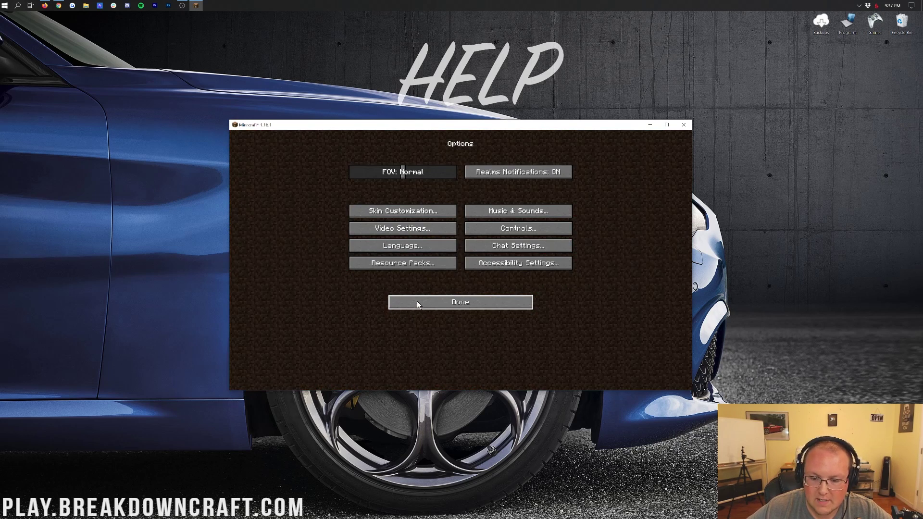
click(408, 230)
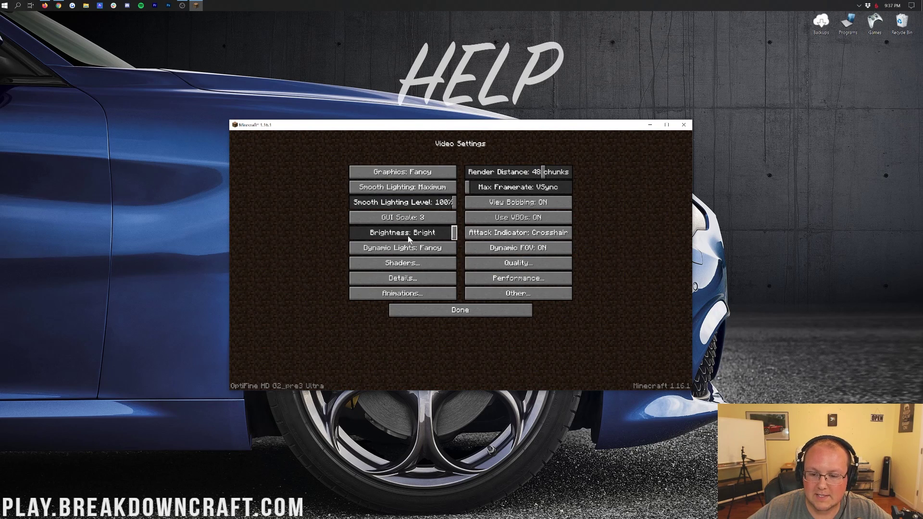
click(526, 294)
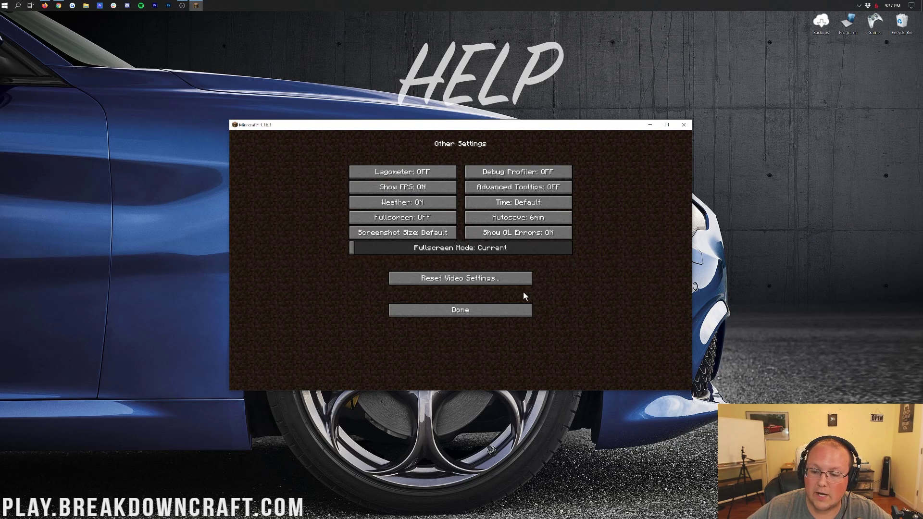
click(398, 190)
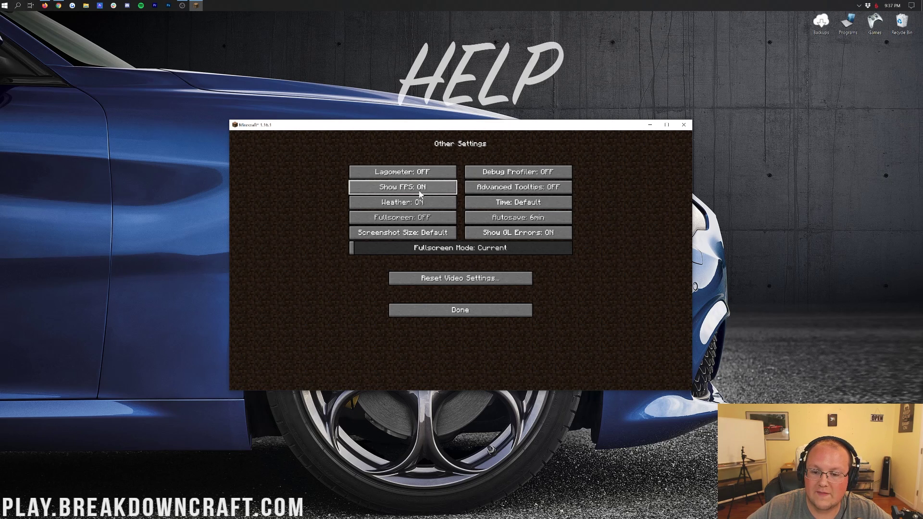
click(458, 311)
click(457, 310)
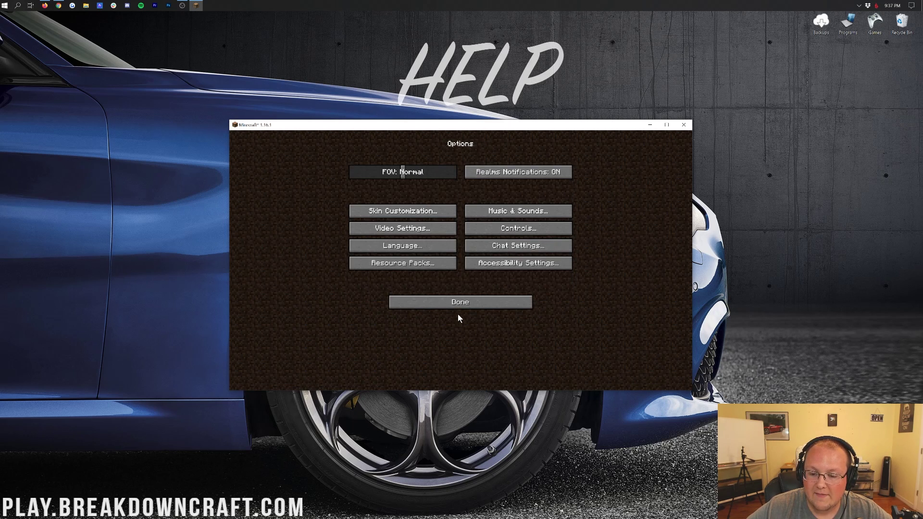
click(459, 302)
- Join the Play.BreakdownCraft.com server from the multiplayer server list
click(466, 256)
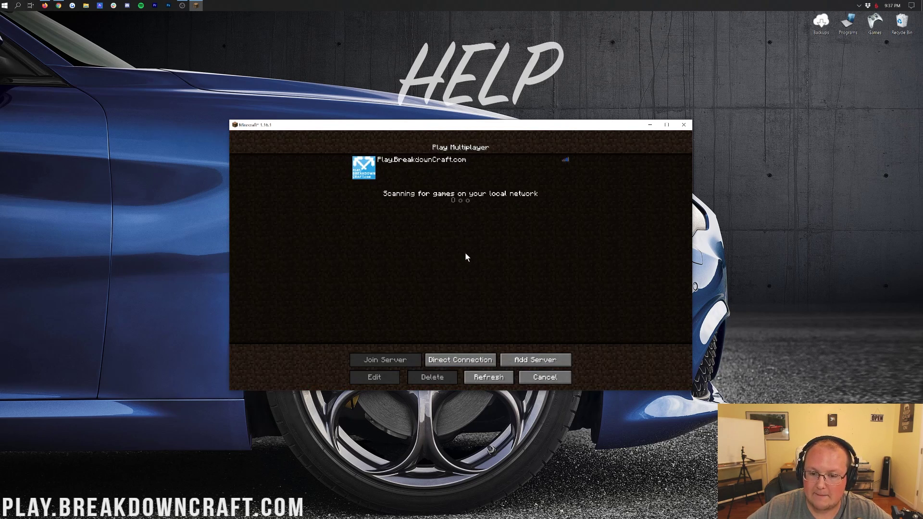
click(365, 166)
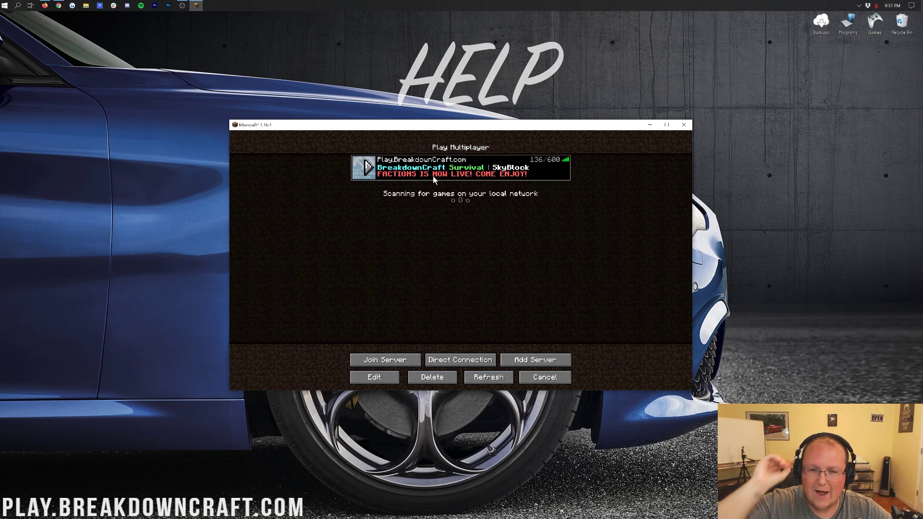
double_click(433, 178)
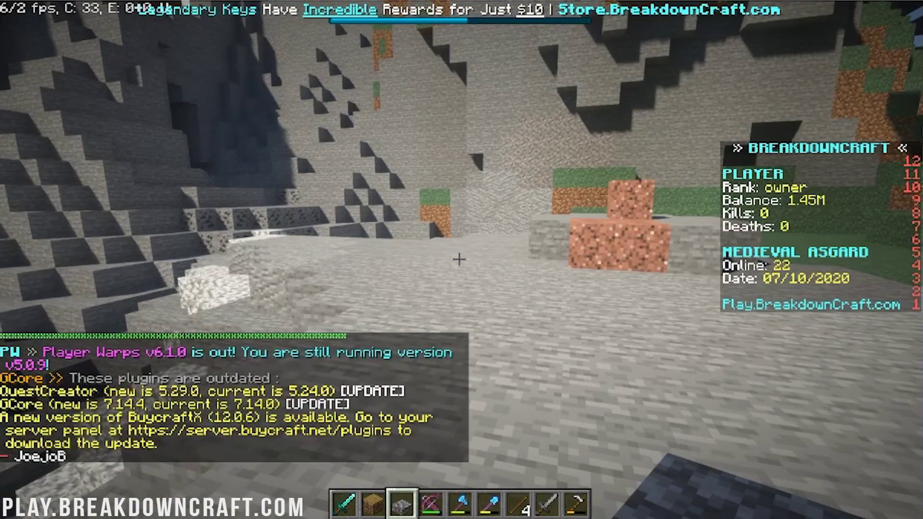
- Check the on-screen frame rate with shaders on, then walk around the terrain to examine how it behaves
key(t)
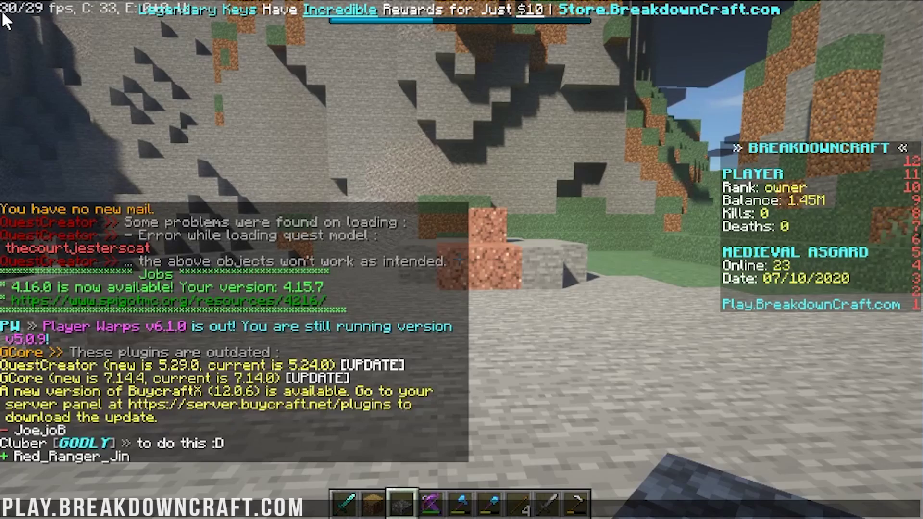
key(Escape)
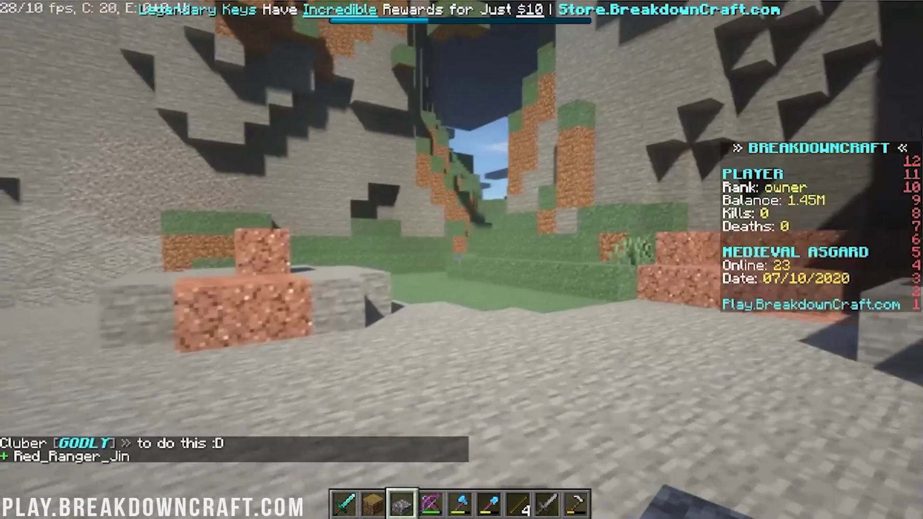
key(w)
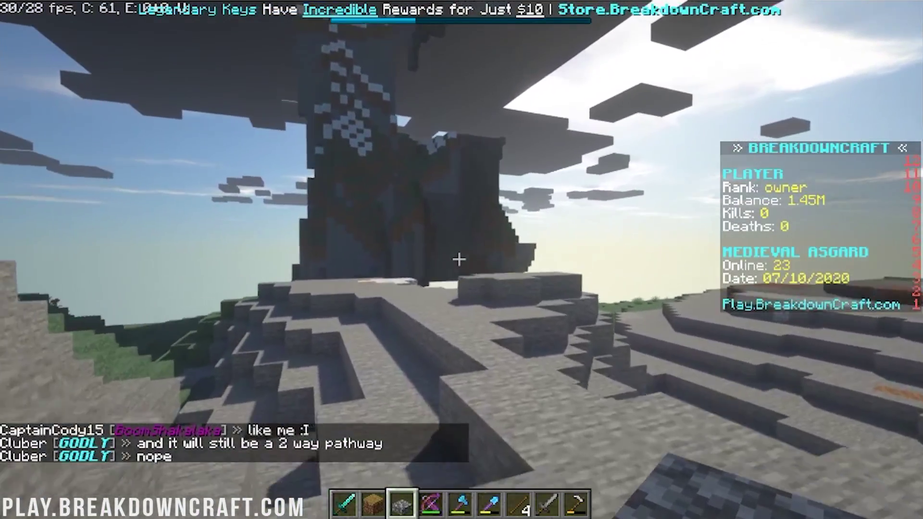
key(w)
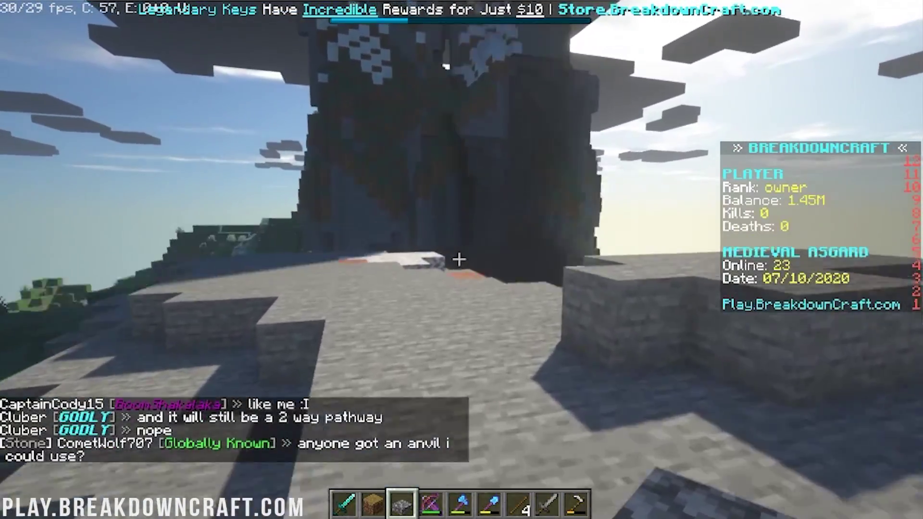
- Turn shaders OFF in the in-game video settings
key(Escape)
click(428, 264)
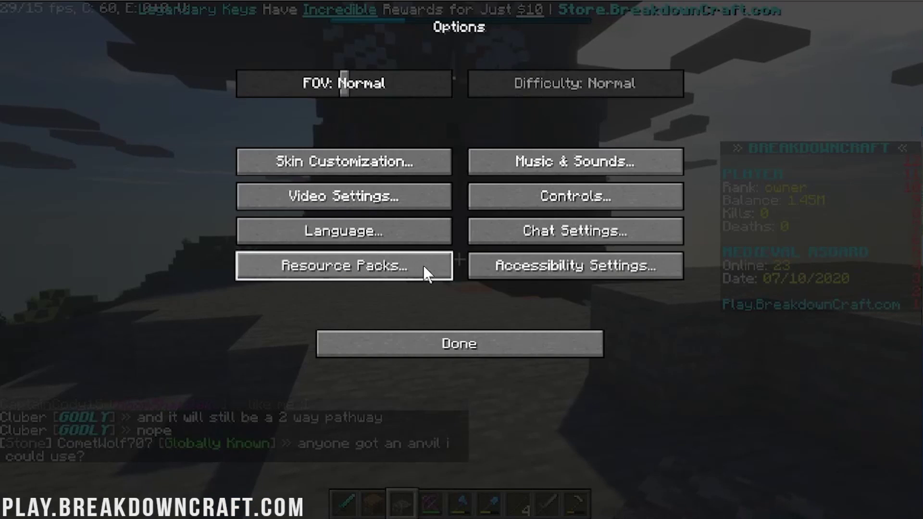
click(346, 196)
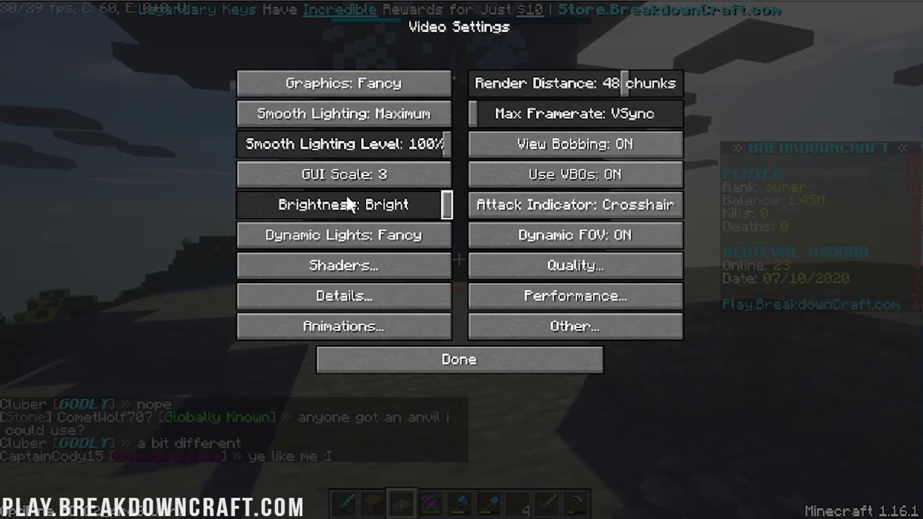
click(337, 275)
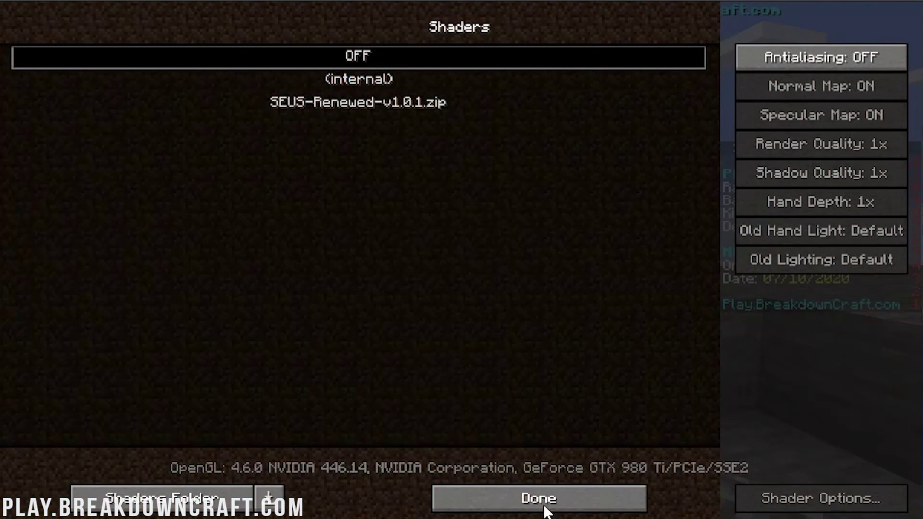
click(544, 506)
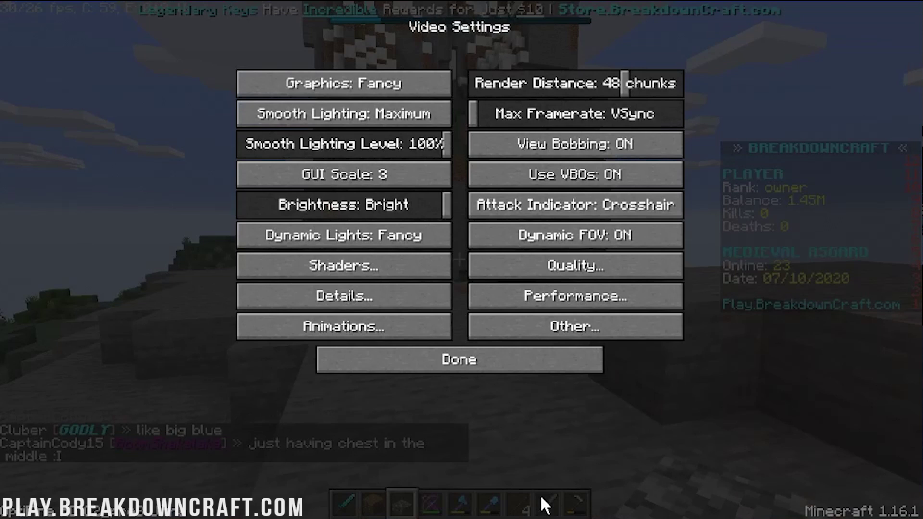
- Set Max Framerate to Unlimited in the video settings and return to the game to read the frame rate
click(422, 354)
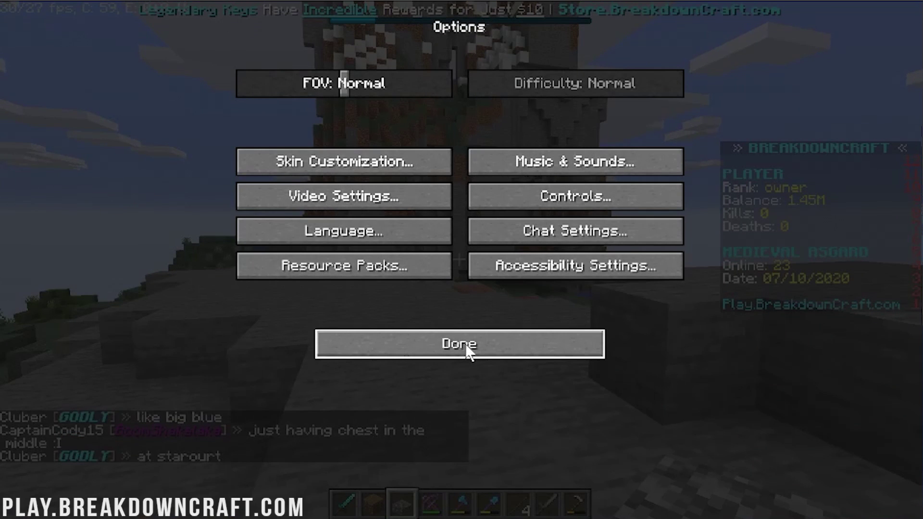
click(410, 206)
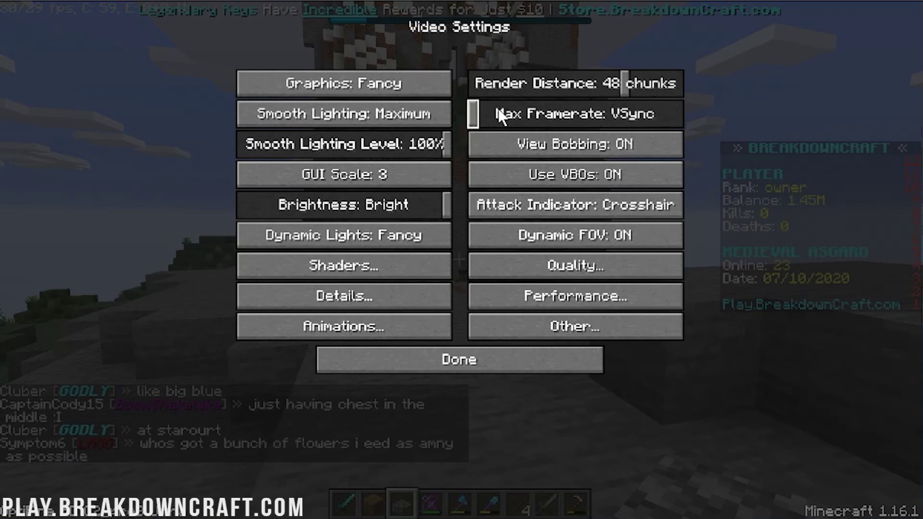
drag(498, 116, 680, 115)
click(376, 366)
key(Escape)
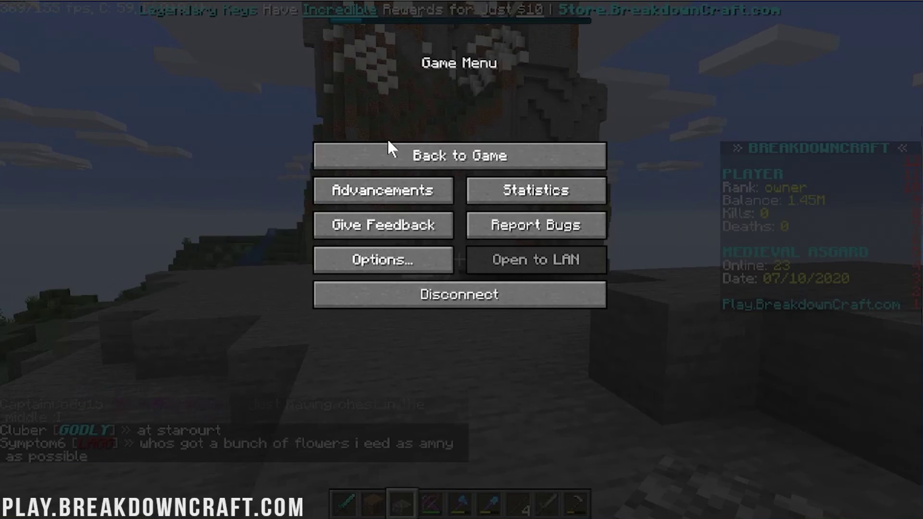
click(389, 147)
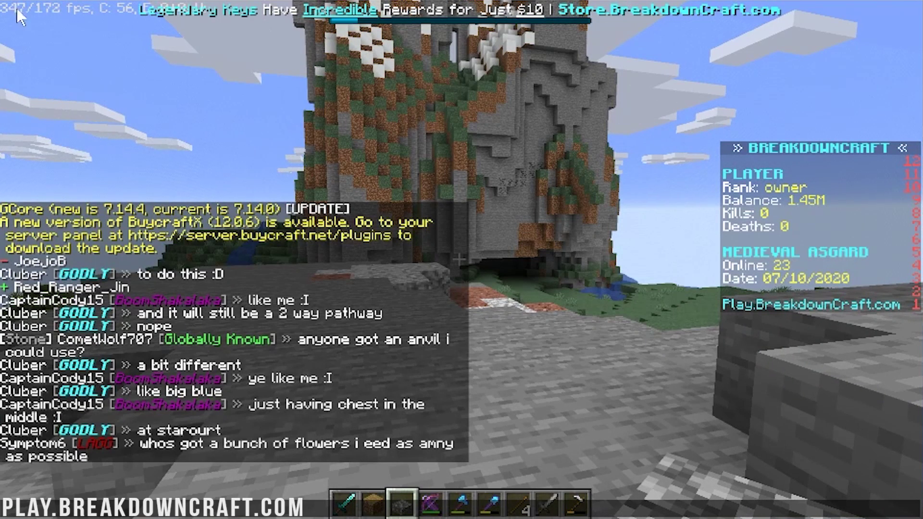
- Turn shaders back on from the video settings and return to the game
key(Escape)
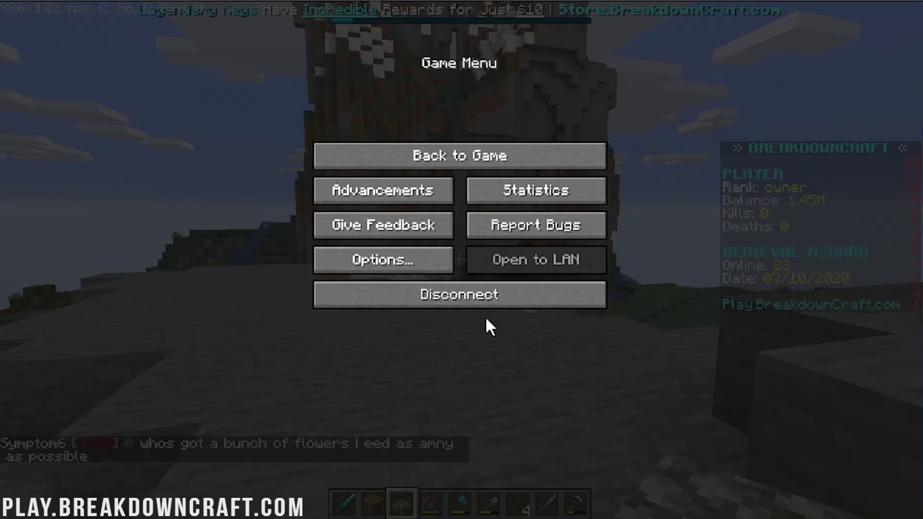
click(421, 269)
click(374, 197)
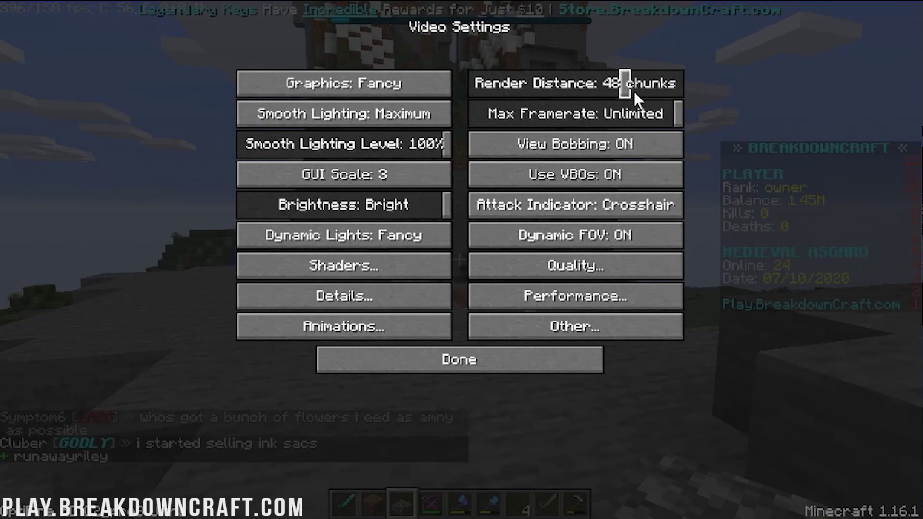
drag(635, 113, 762, 176)
click(355, 268)
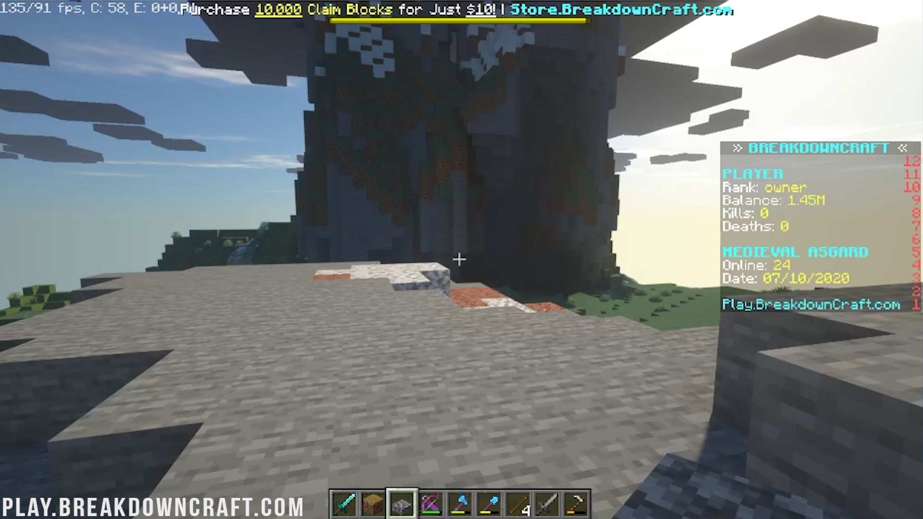
- Read the frame rate with shaders on and the unlimited framerate setting while walking across the terrain
key(t)
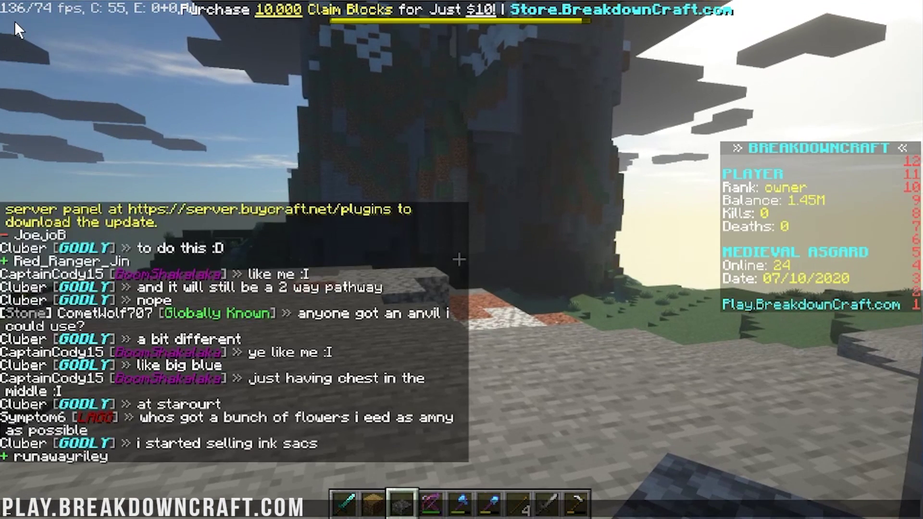
key(Escape)
key(w)
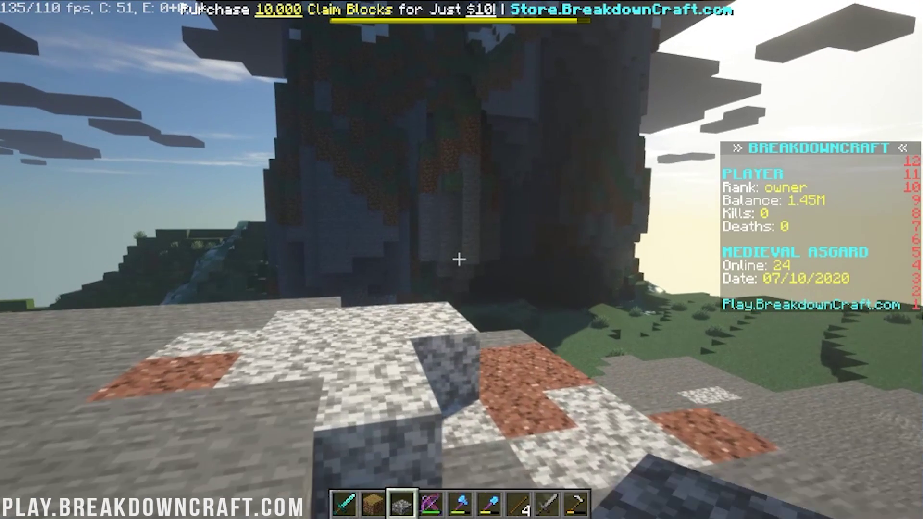
key(w)
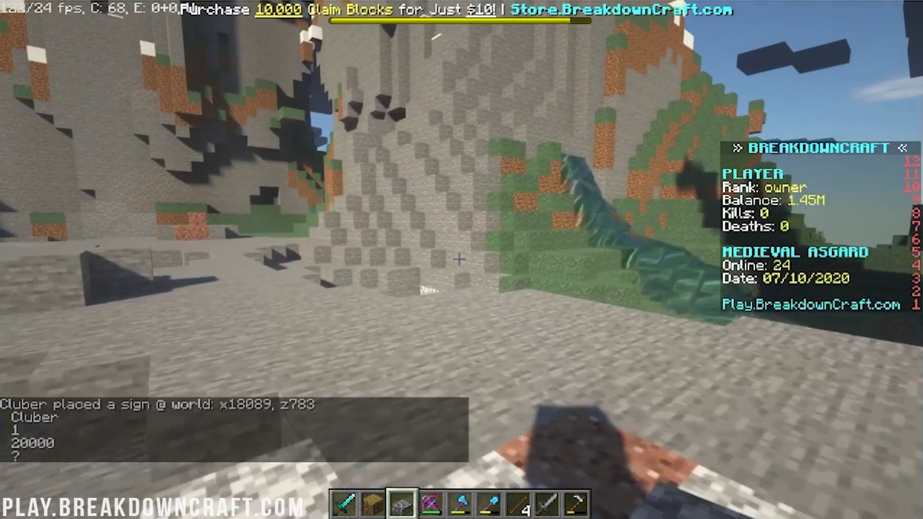
- Bring the blank Notepad window fully into view and note "With Shaders: 130" and "Without Shaders: 347" on separate lines
key(t)
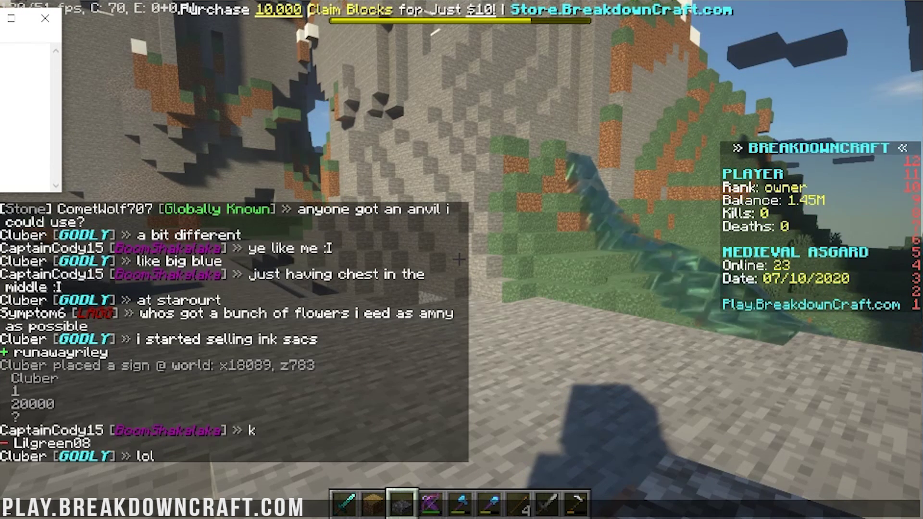
drag(1, 4, 279, 73)
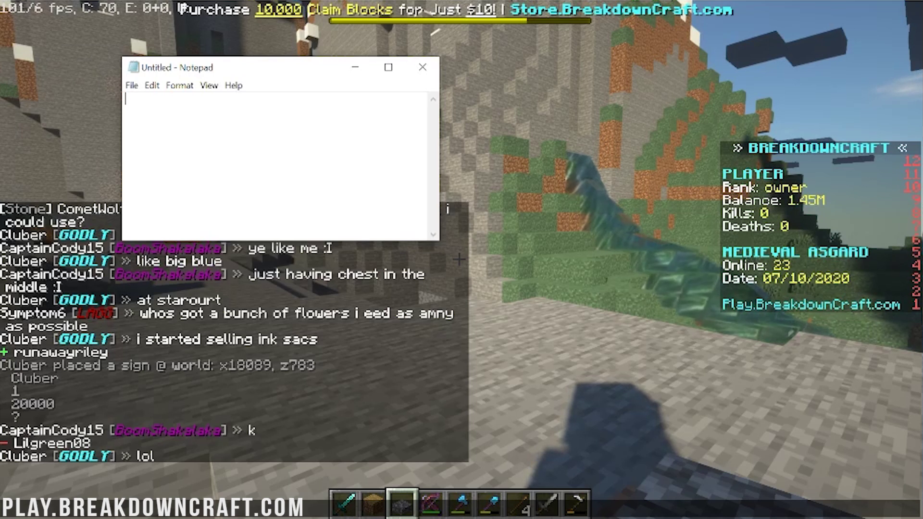
text(With Shaders:)
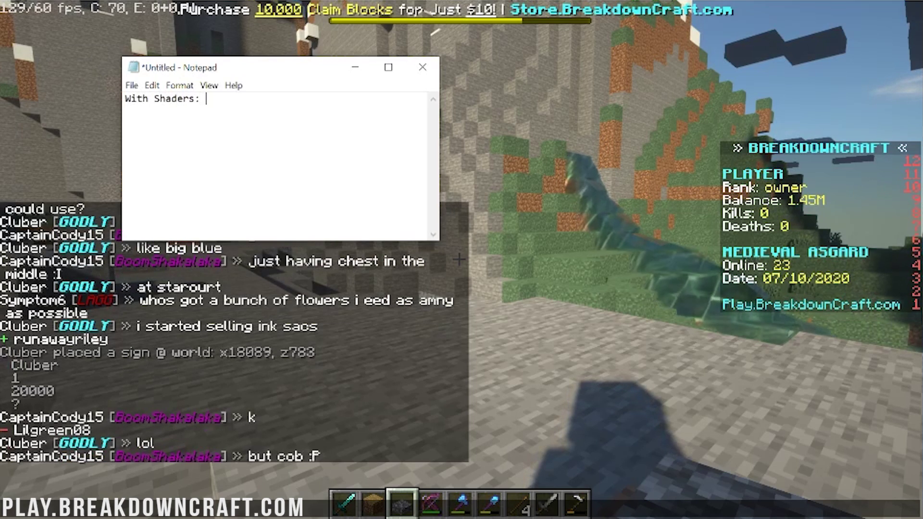
text( 130)
key(Return)
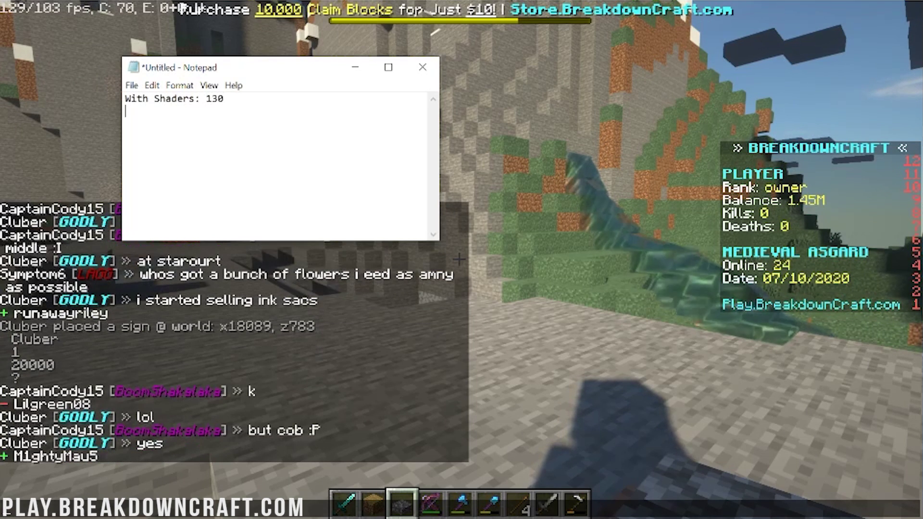
text(Without Sha)
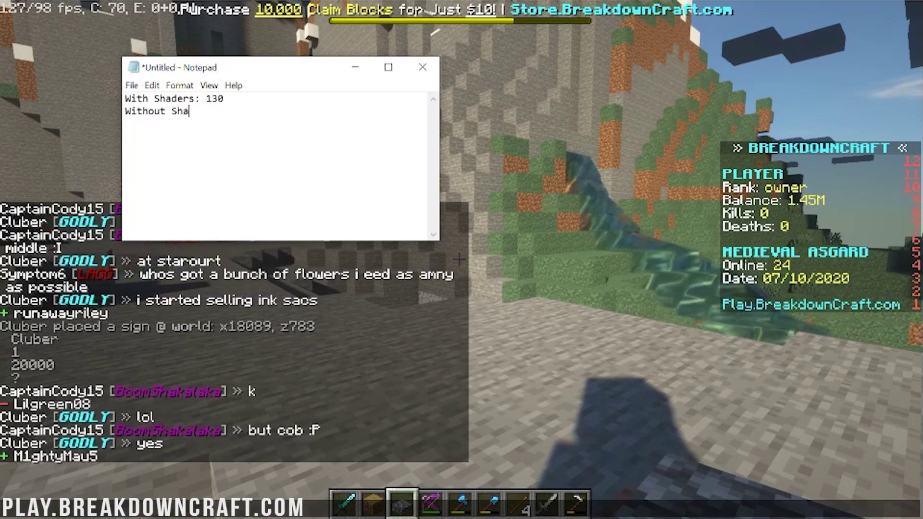
text(ders: 347  )
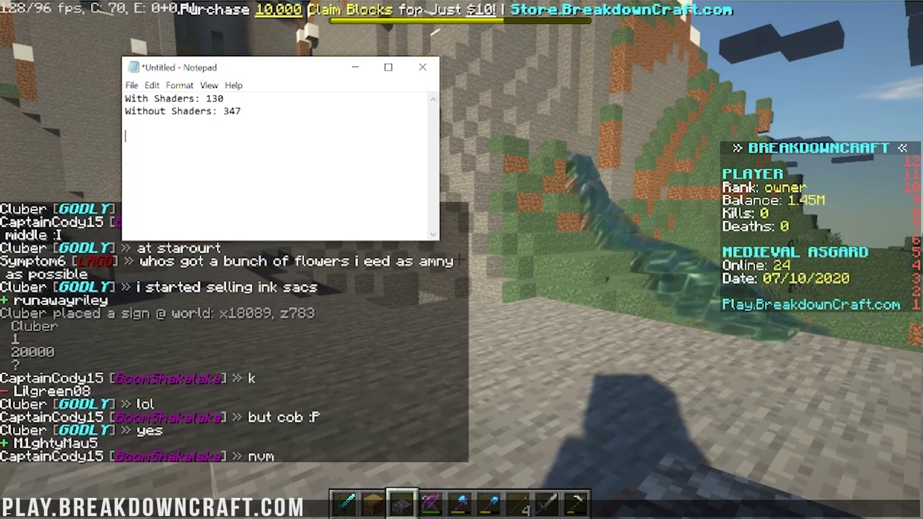
- Add an "After optimization" heading below the frame rate notes, then minimize Notepad and return to Minecraft
text(After optima)
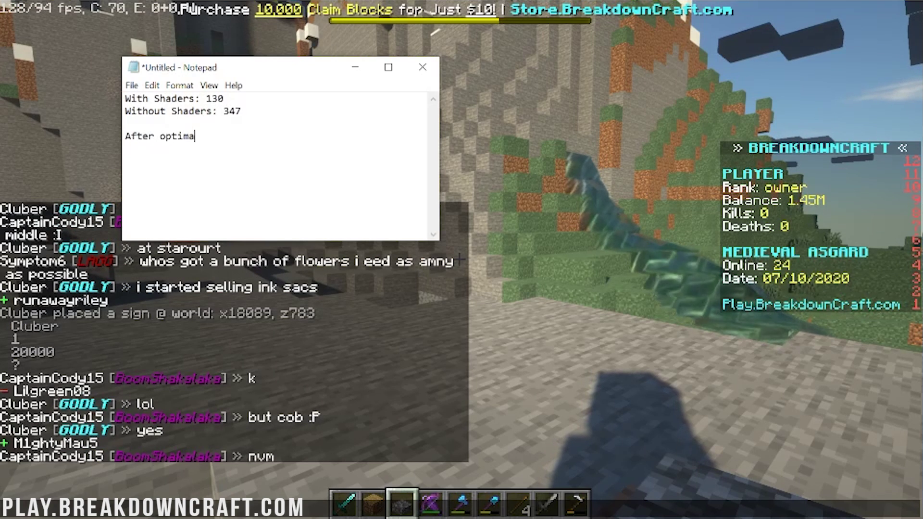
text(t)
key(BackSpace)
key(BackSpace)
text(ization:)
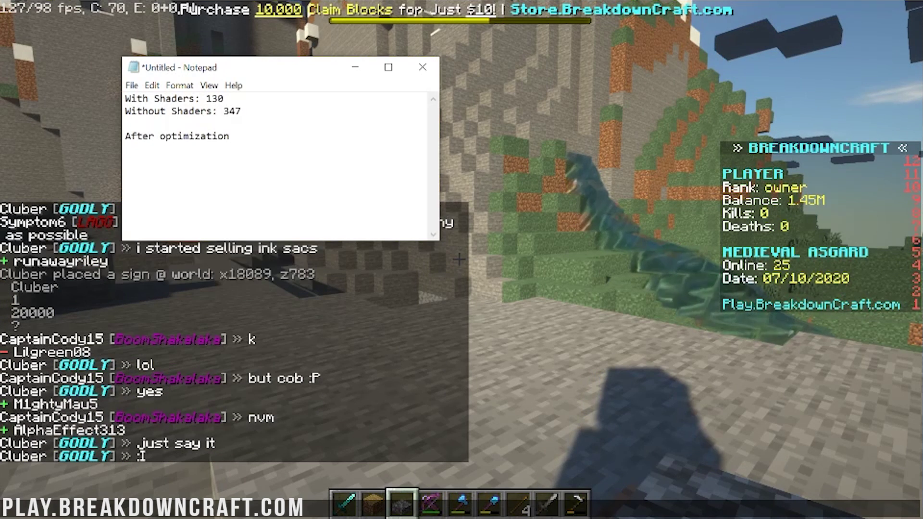
click(356, 67)
click(447, 260)
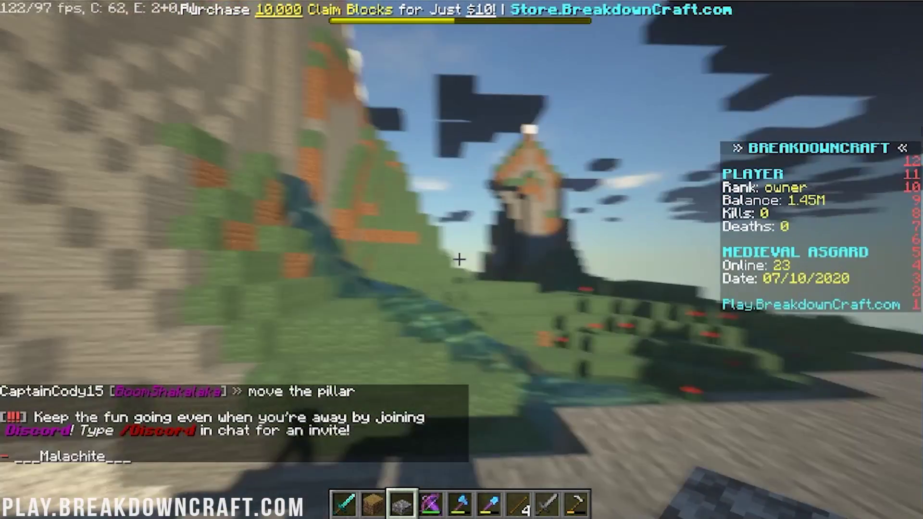
- Disconnect from the server, return to the title screen and open the video settings from there
key(Escape)
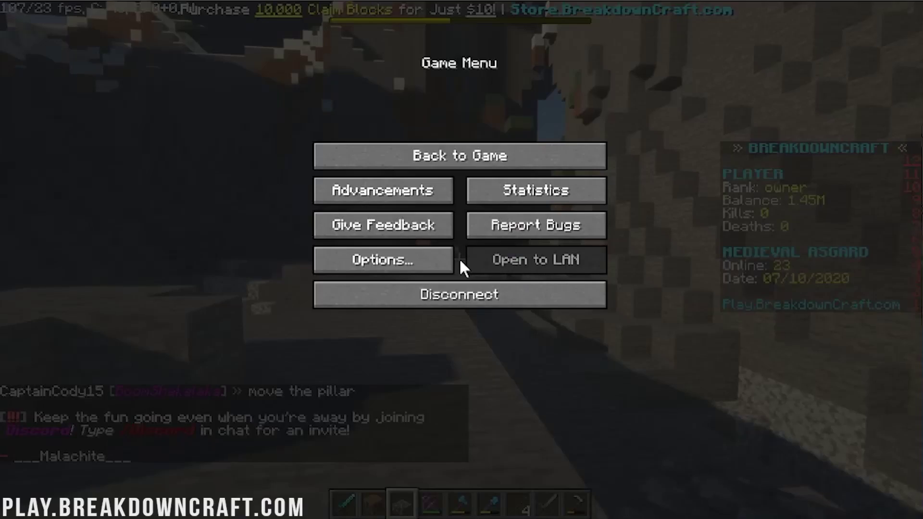
click(461, 291)
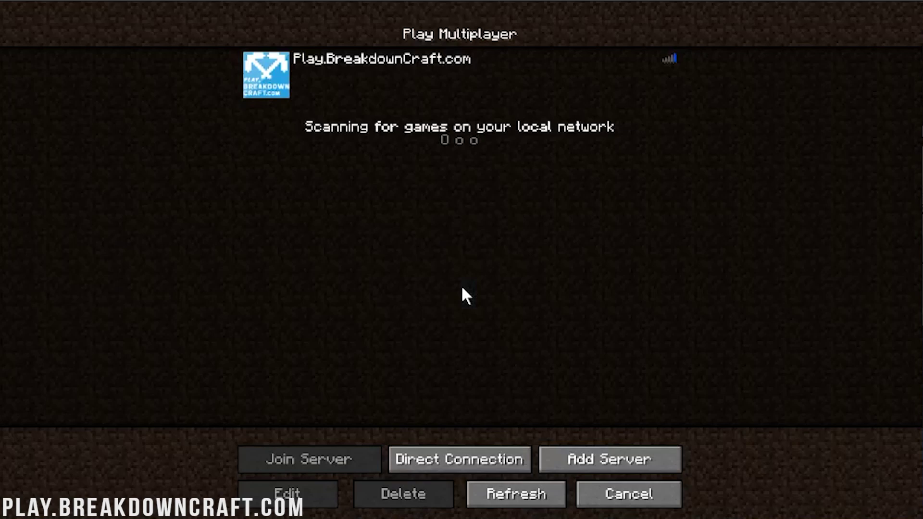
click(630, 493)
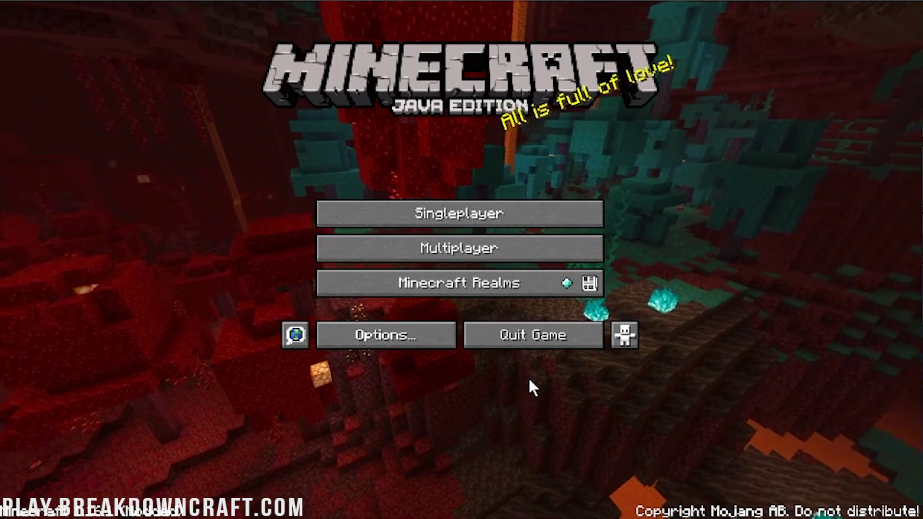
click(387, 342)
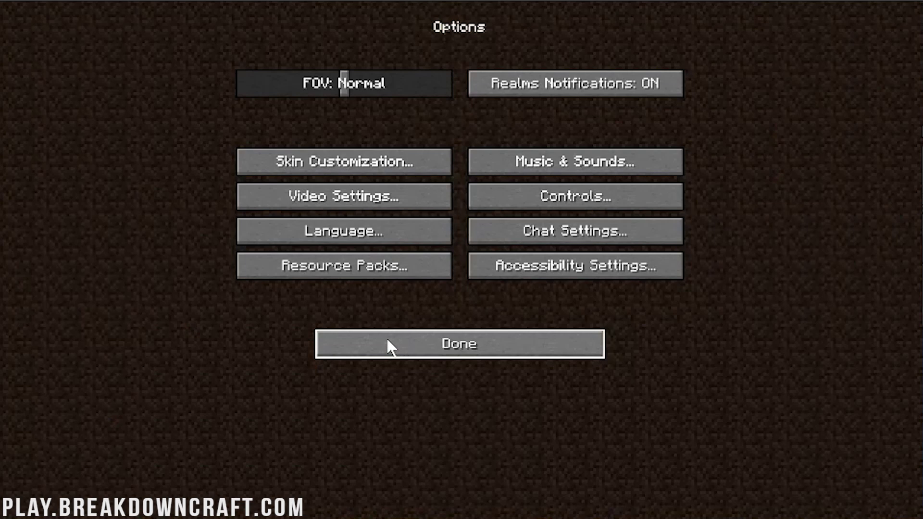
click(414, 198)
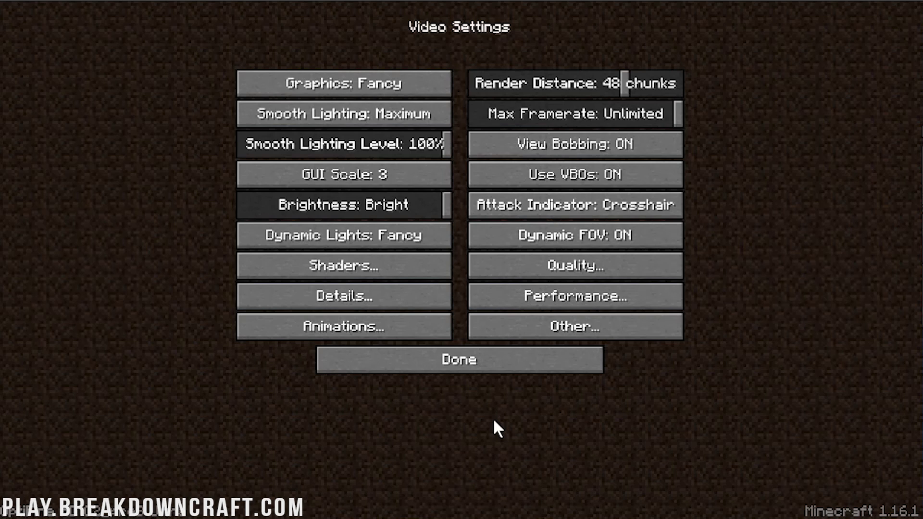
- Set the graphics quality to Fast and lower the render distance to 2 chunks
click(362, 76)
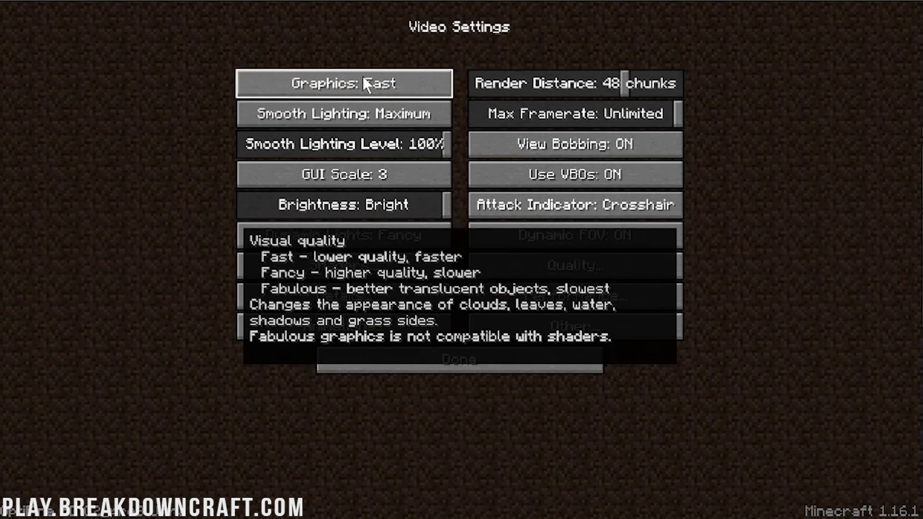
drag(593, 89, 56, 125)
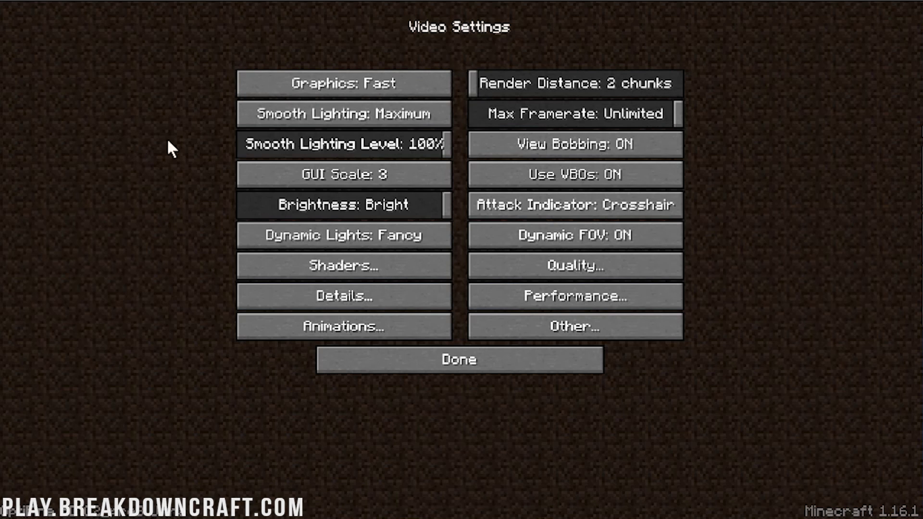
mouse_move(520, 79)
drag(487, 83, 427, 82)
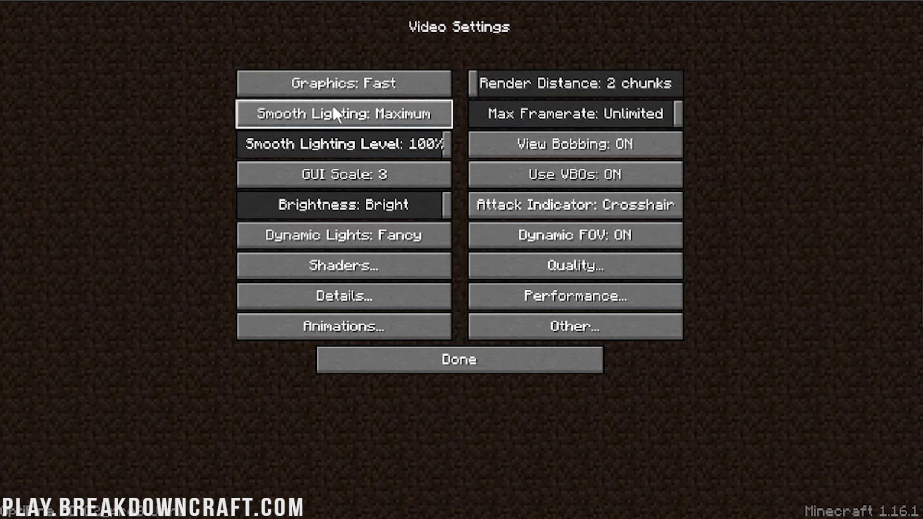
- Turn off Smooth Lighting, Smooth Lighting Level and View Bobbing, with Max Framerate set to Unlimited
click(356, 116)
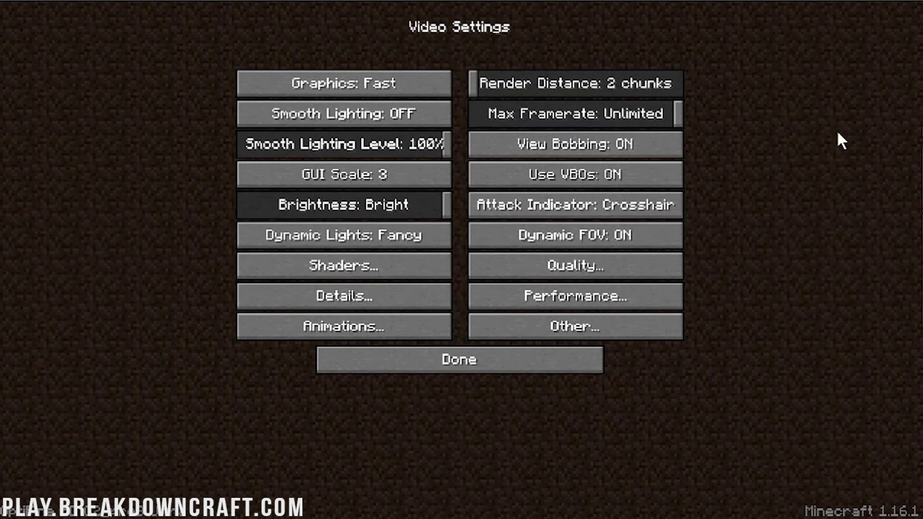
drag(533, 113, 470, 141)
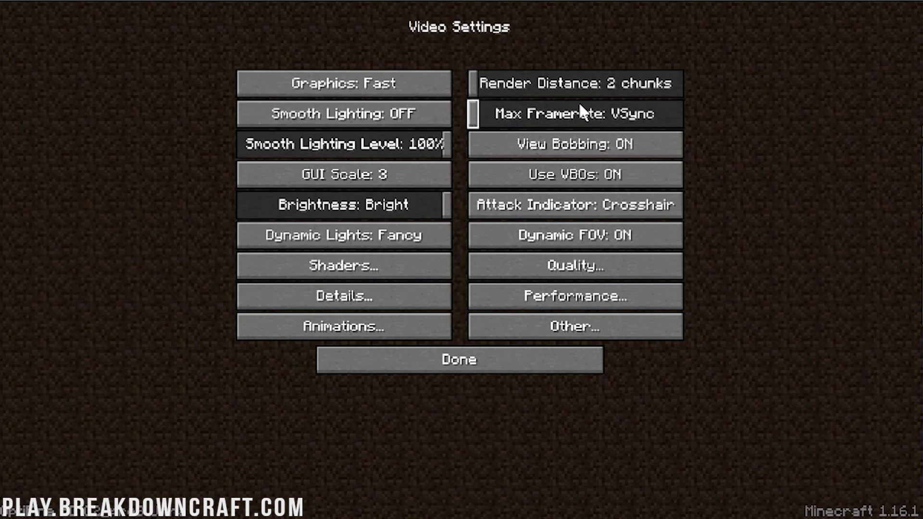
drag(578, 113, 691, 137)
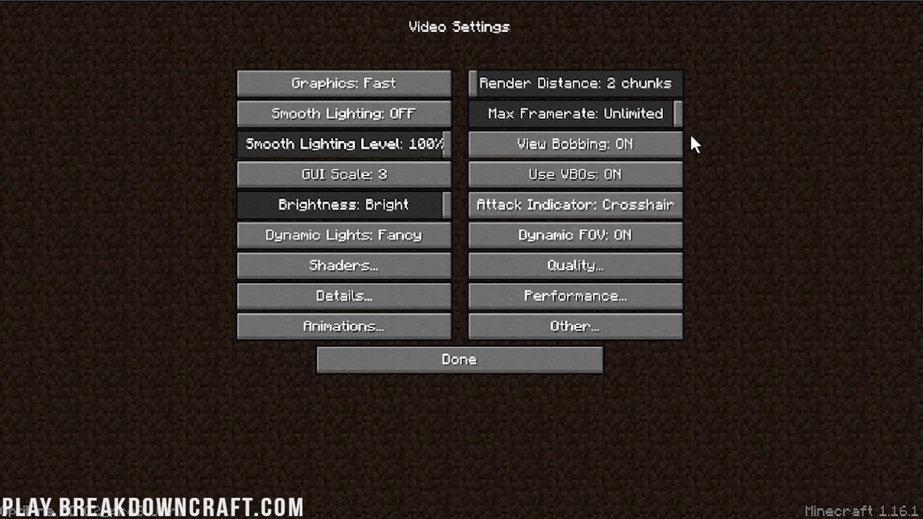
drag(333, 141, 242, 144)
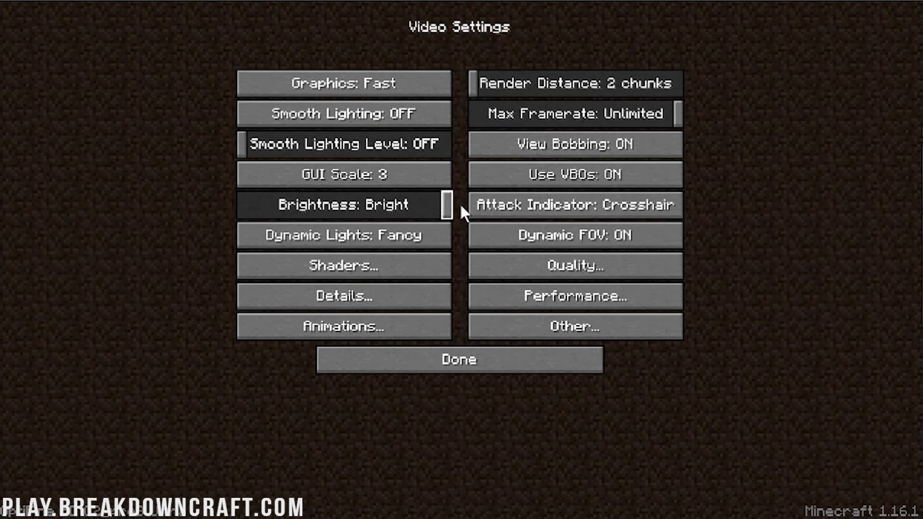
click(495, 145)
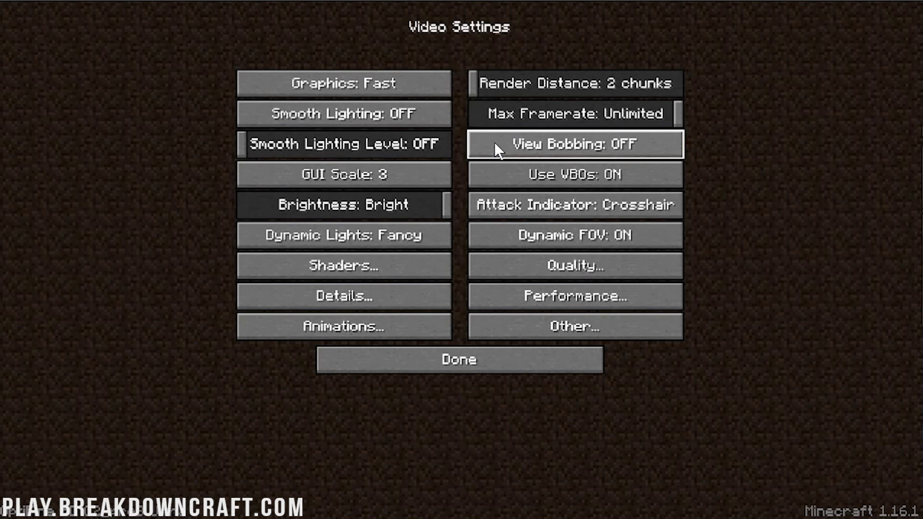
- Cycle the GUI scale through other sizes and restore it to 3
click(361, 186)
click(412, 207)
click(400, 206)
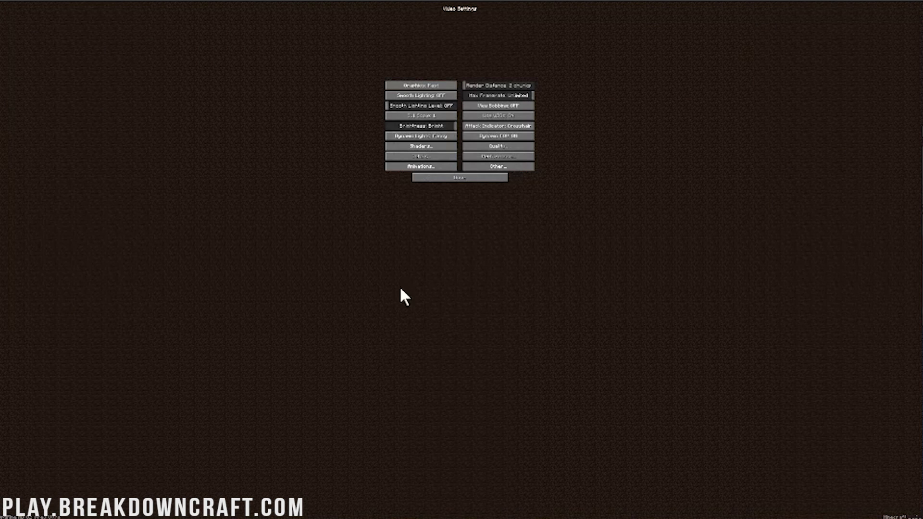
click(412, 119)
click(433, 149)
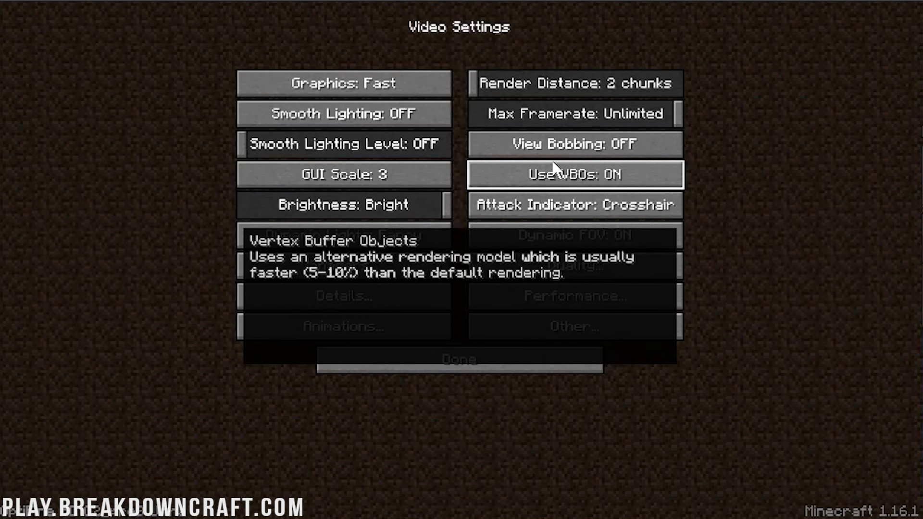
- Set Brightness to Bright and Dynamic Lights to OFF, and toggle Dynamic FOV off and back ON
drag(446, 204, 740, 206)
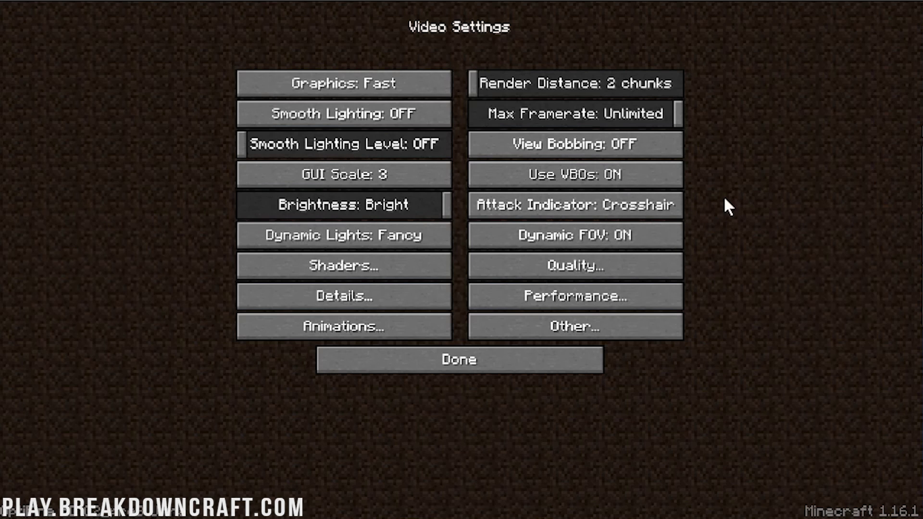
click(419, 239)
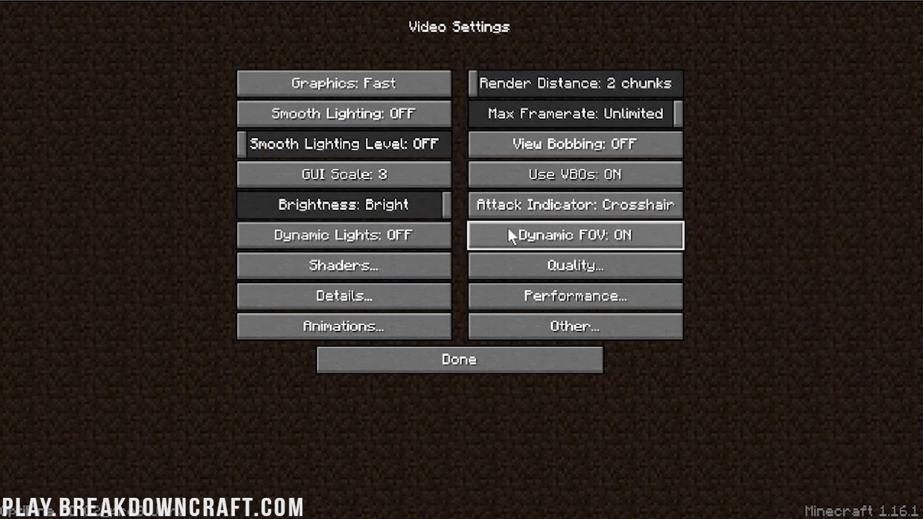
mouse_move(525, 227)
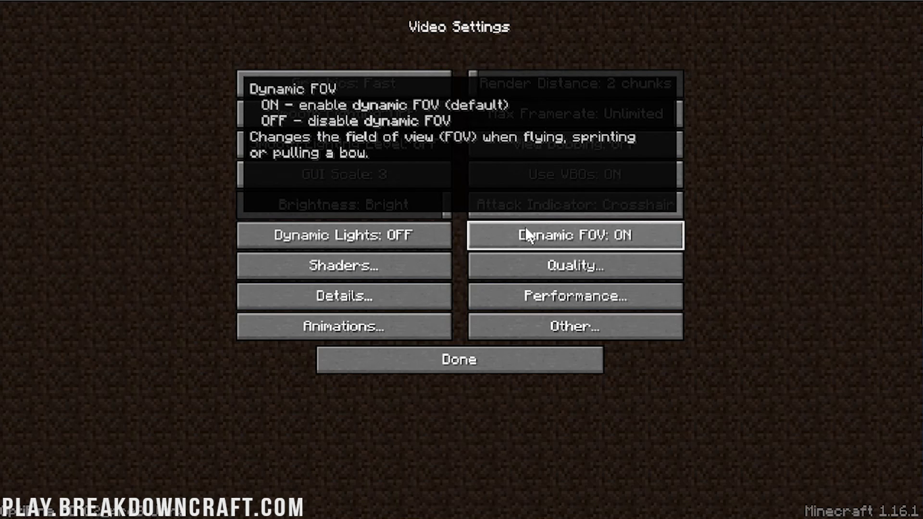
click(526, 230)
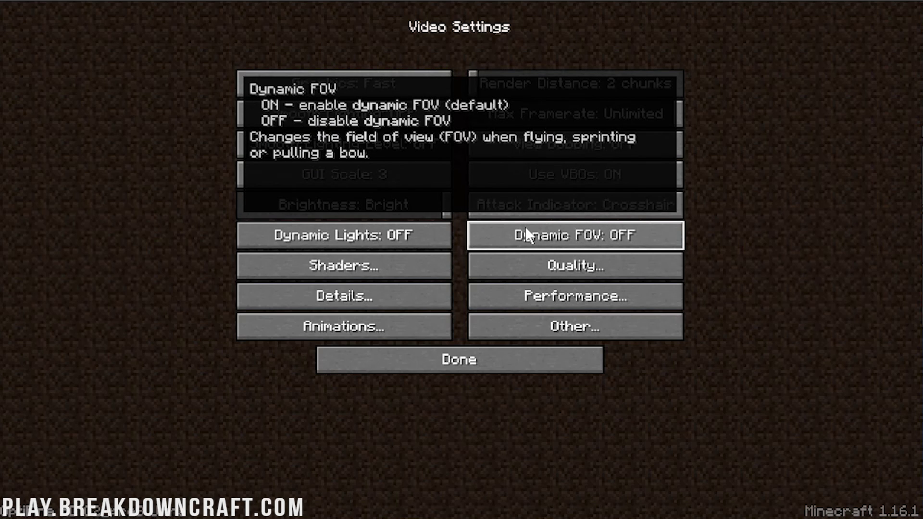
click(527, 230)
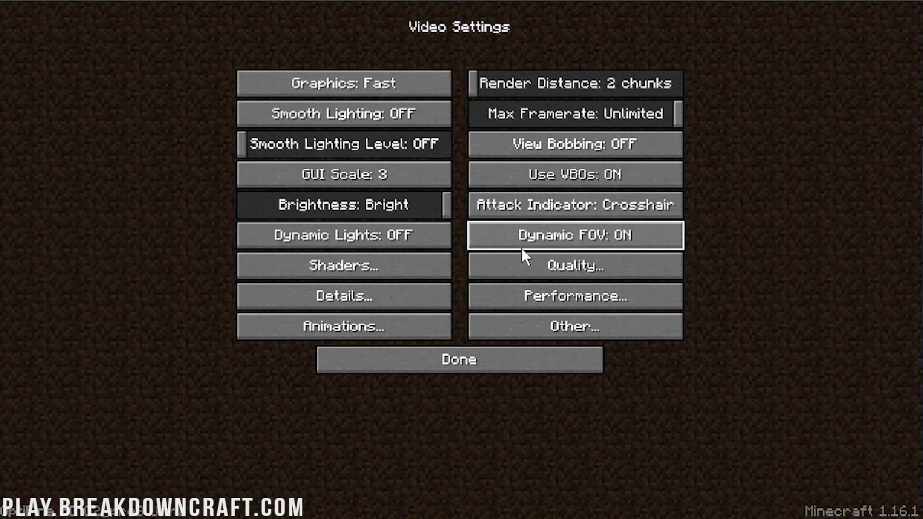
- Check the shader selection for the OFF option and return to the video settings
click(376, 270)
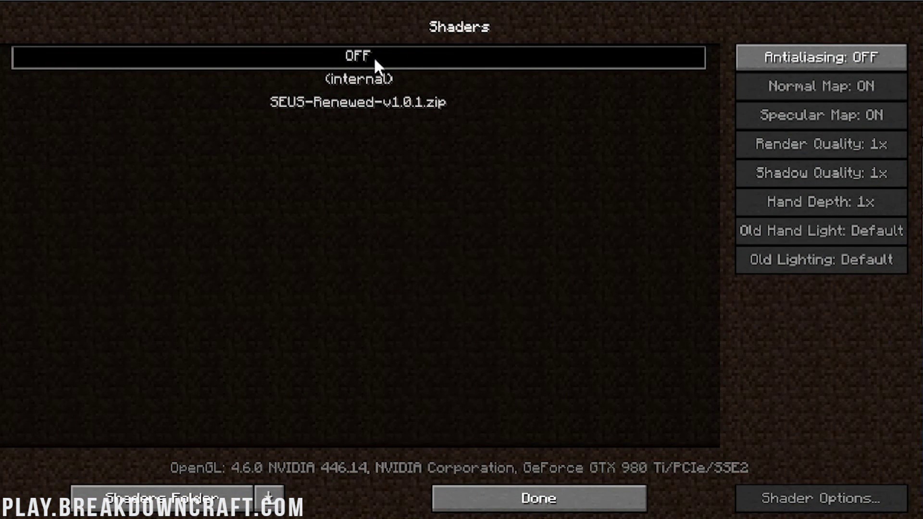
click(570, 485)
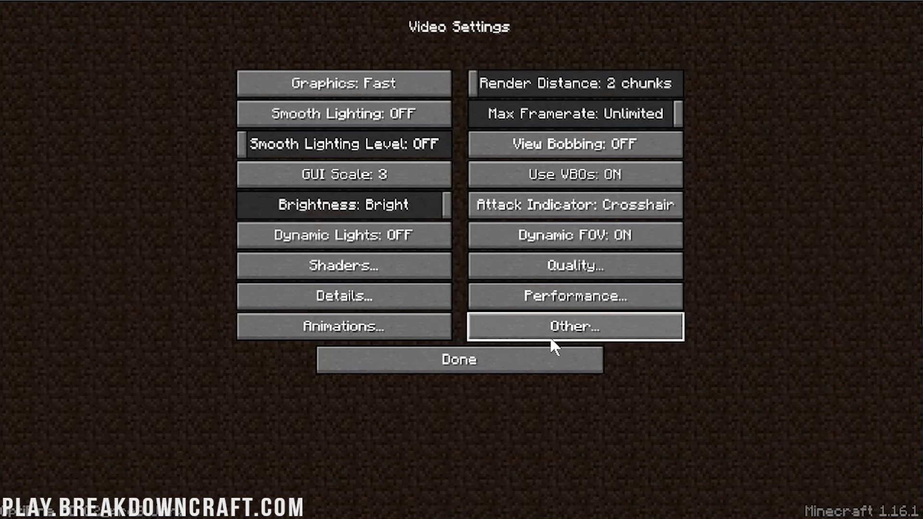
- In the quality settings, turn off Mipmap Levels, Emissive Textures, Random Entities, Better Grass and Custom Fonts
click(548, 274)
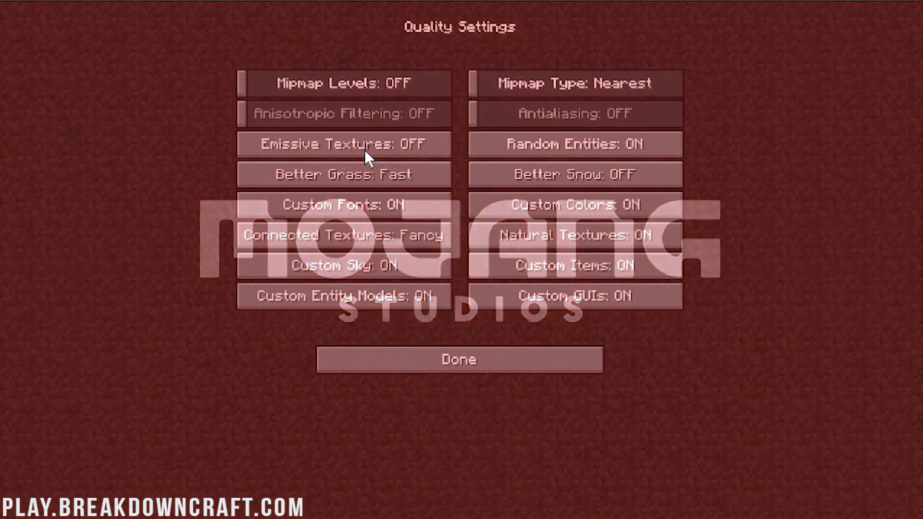
click(591, 144)
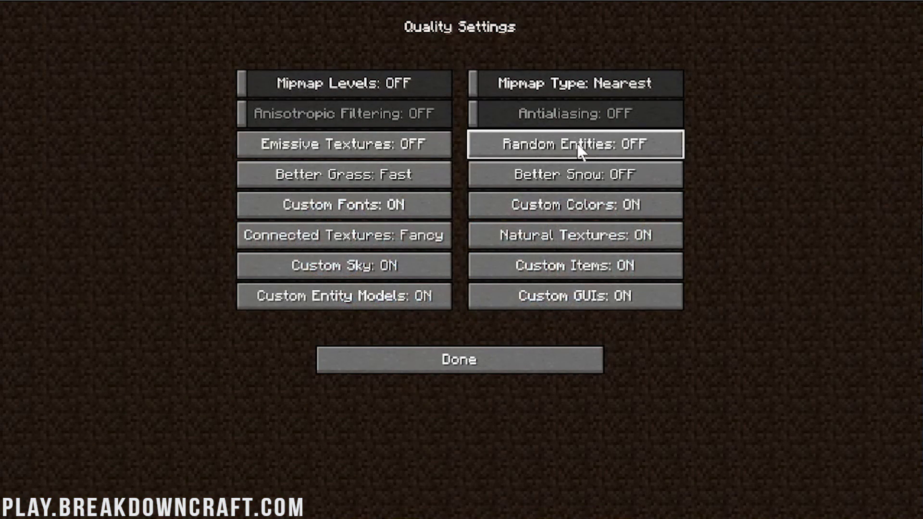
click(401, 187)
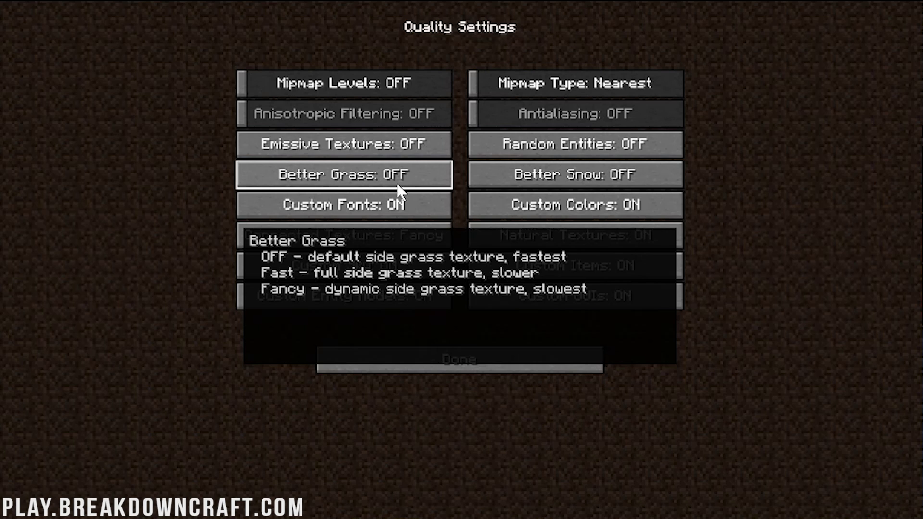
click(415, 204)
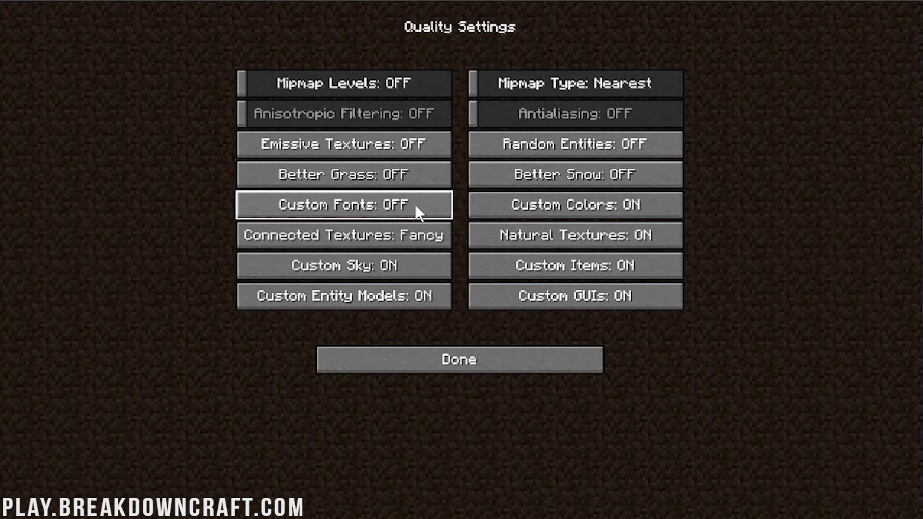
- Turn off Custom Colors, Connected Textures, Natural Textures and Custom Sky, Items, Entity Models and GUIs, and return to the video settings
click(566, 210)
click(556, 248)
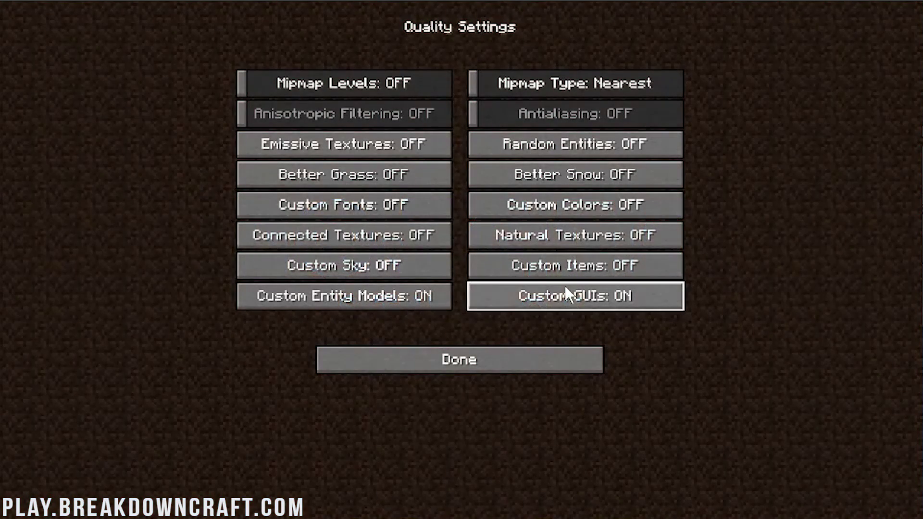
click(566, 289)
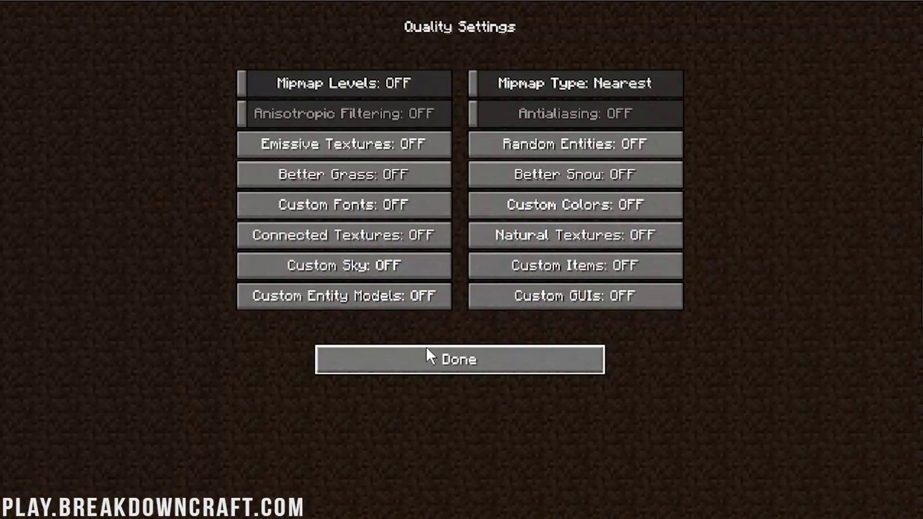
click(428, 350)
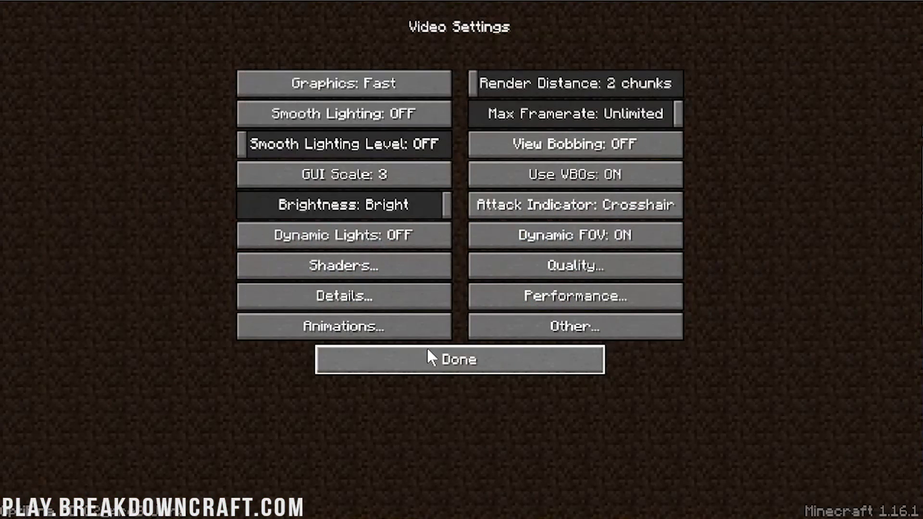
click(524, 274)
click(489, 362)
- In the detail settings, set Clouds to OFF, Trees to Fast and Rain & Snow to OFF
click(383, 294)
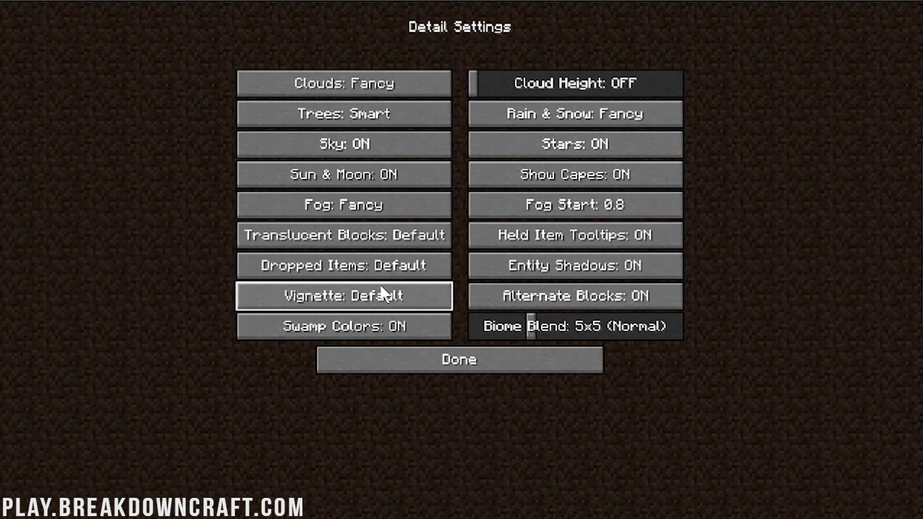
click(378, 90)
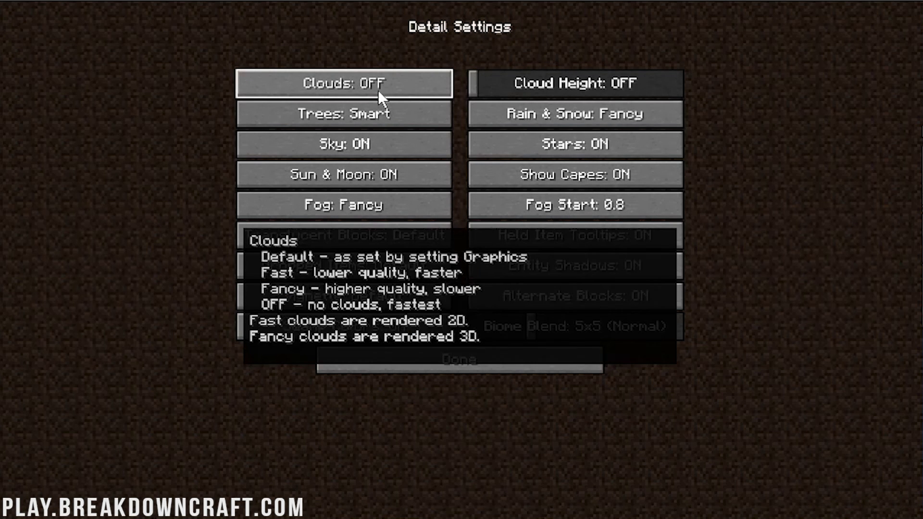
click(397, 115)
click(397, 115)
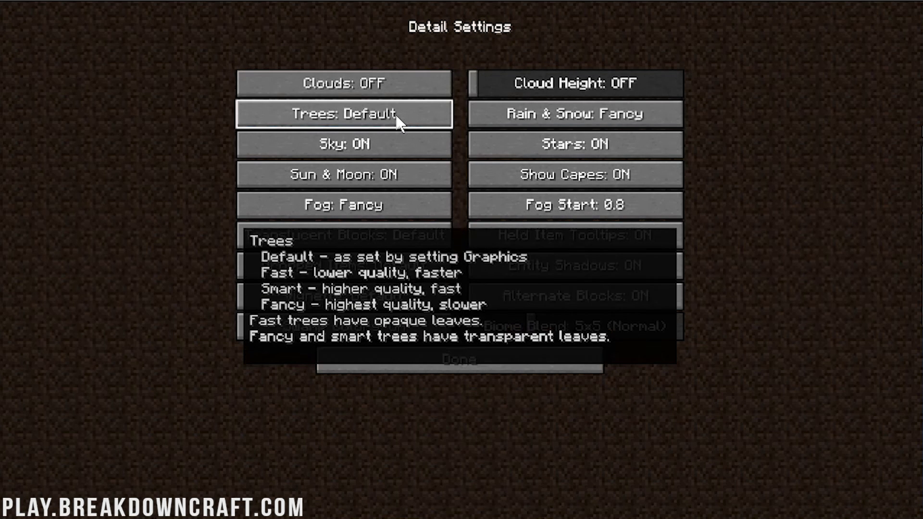
click(397, 116)
click(512, 116)
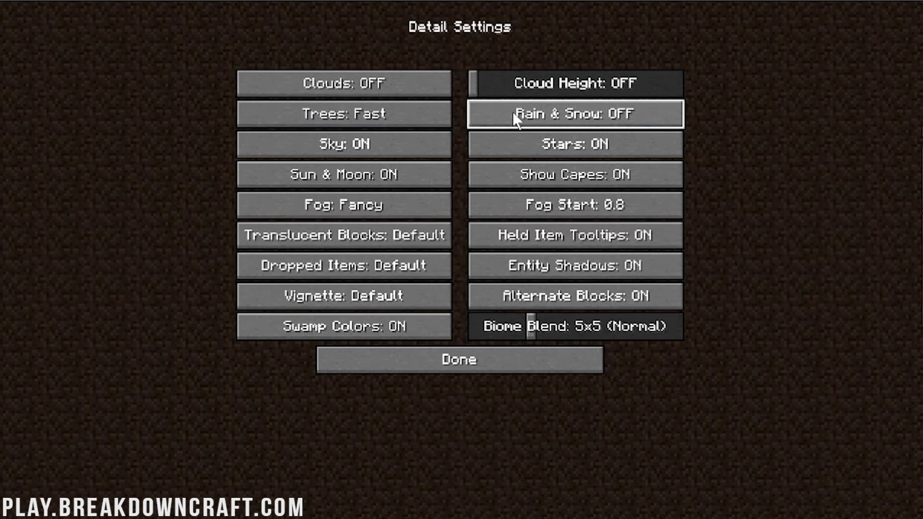
- Set Sky, Stars, Show Capes and Fog to OFF, with Sun & Moon switched back to ON
click(385, 143)
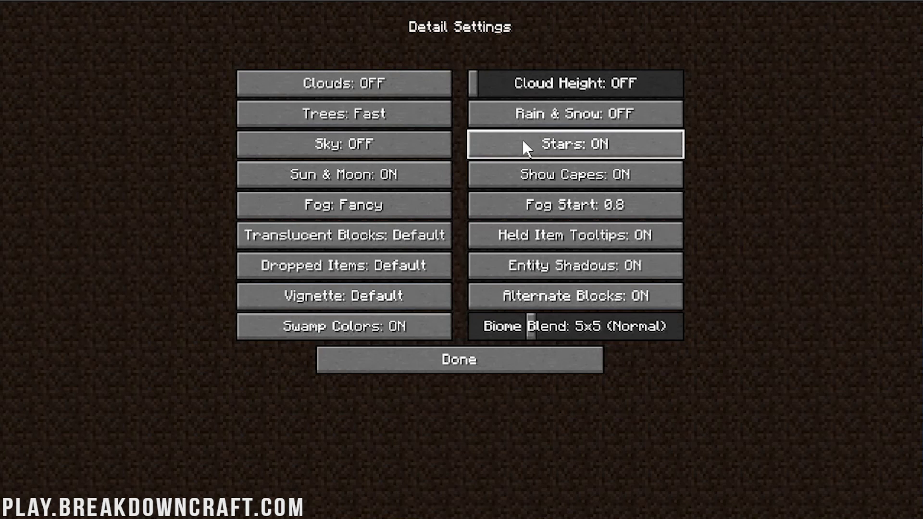
click(521, 142)
click(526, 166)
click(432, 183)
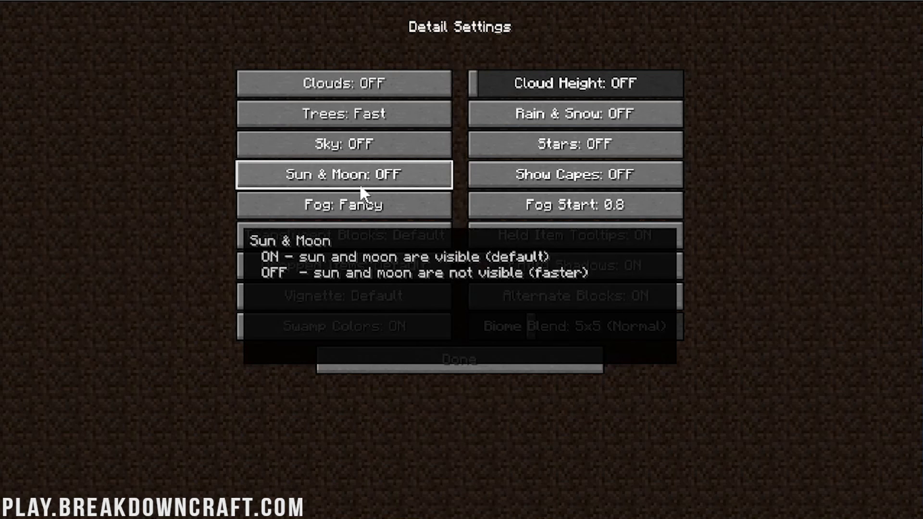
click(361, 187)
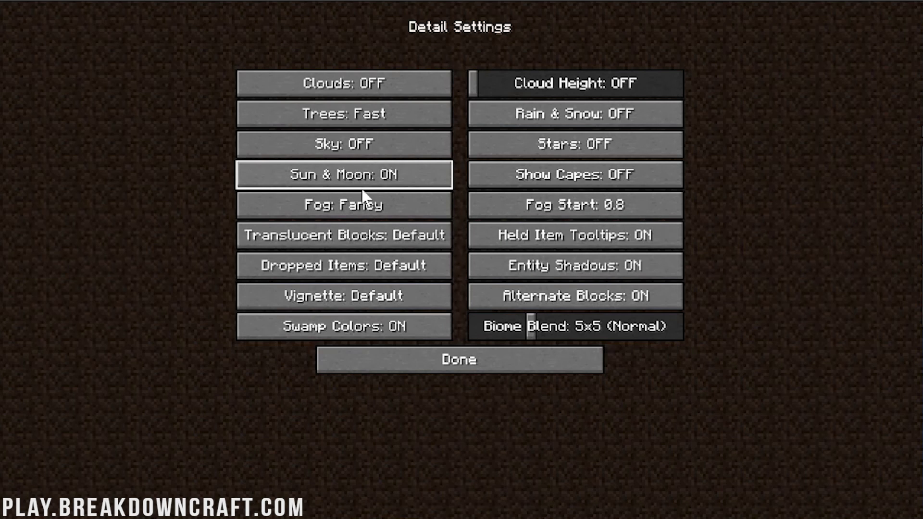
click(359, 209)
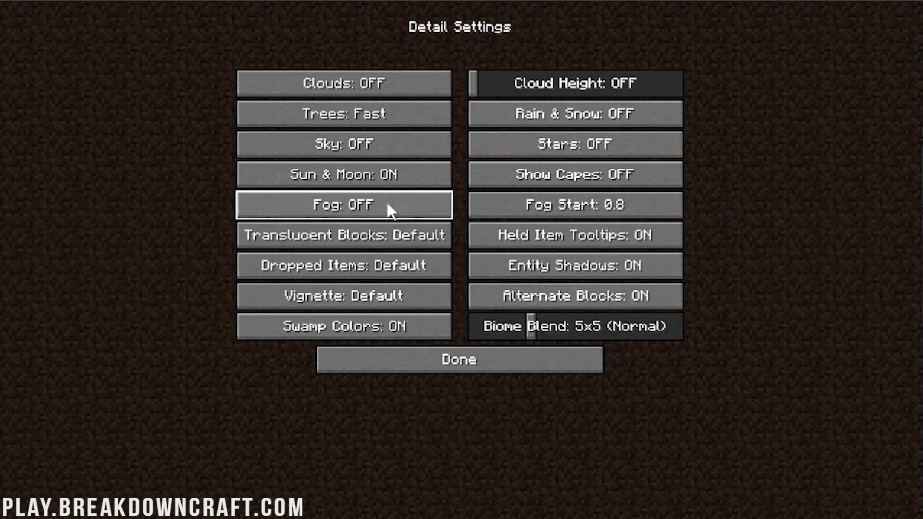
- Cycle Fog Start through its values and restore it to 0.8
click(553, 198)
click(554, 198)
click(553, 198)
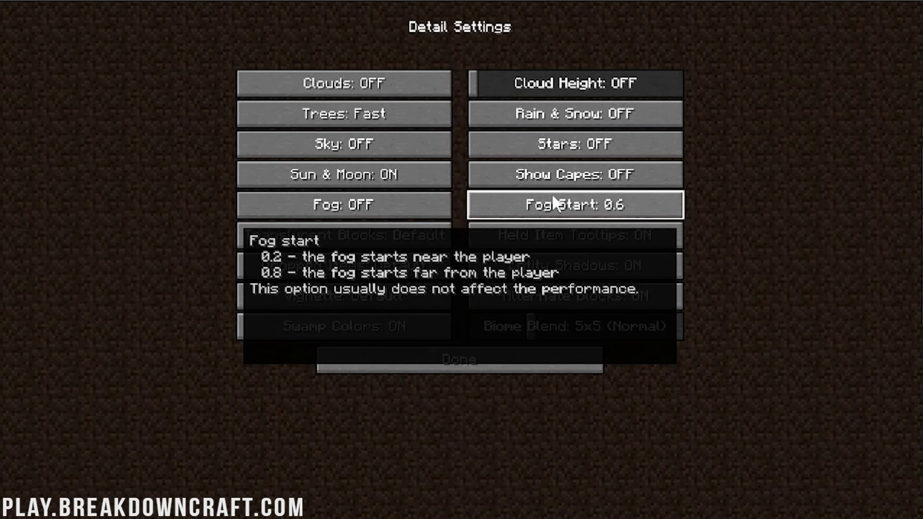
click(553, 198)
- Set Translucent Blocks to Fast, and toggle Held Item Tooltips off and back ON
click(332, 239)
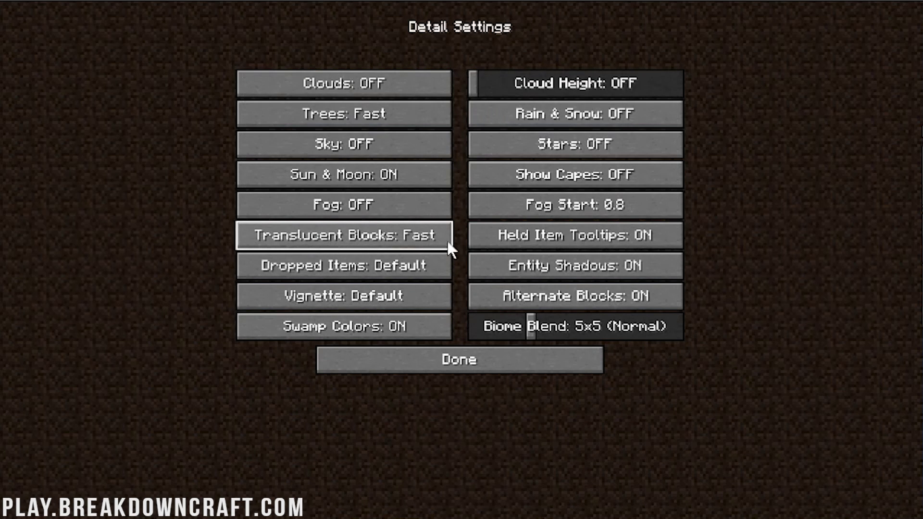
click(558, 236)
click(559, 236)
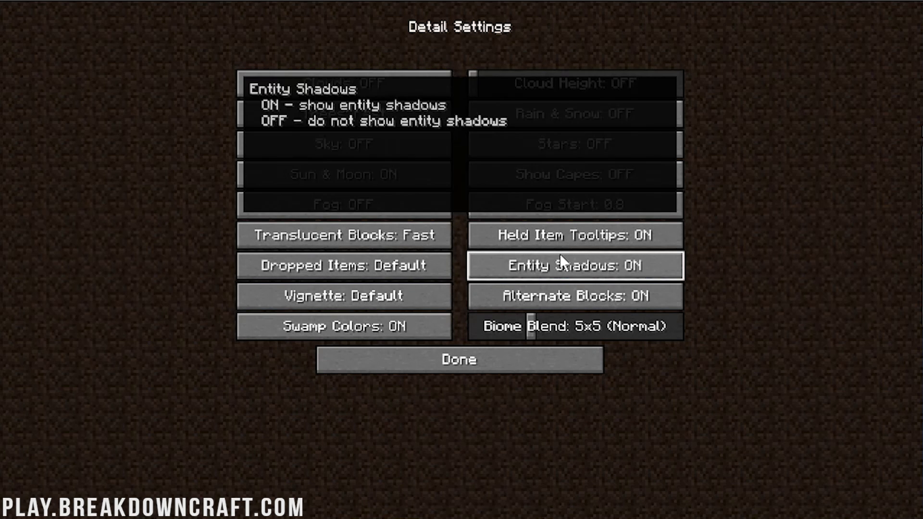
- In the detail settings, set Entity Shadows to OFF, Dropped Items to Fast and Vignette to Fast
click(561, 258)
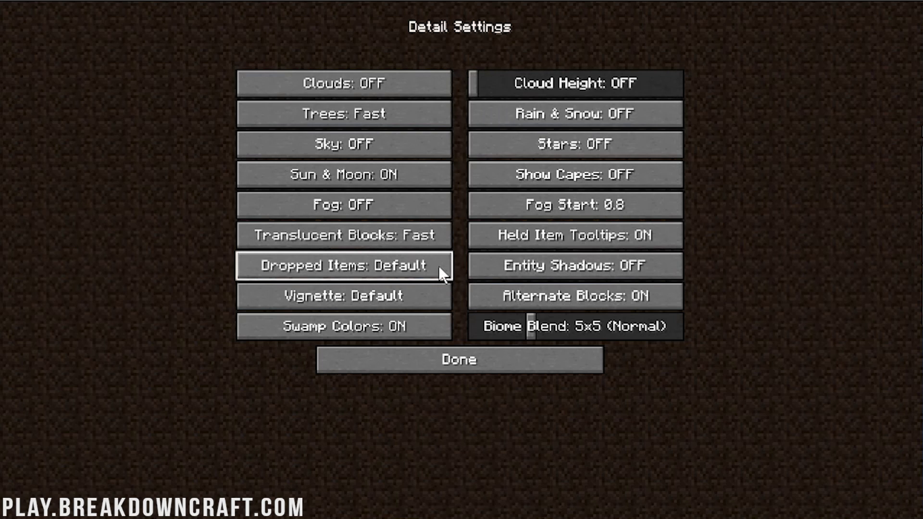
click(440, 268)
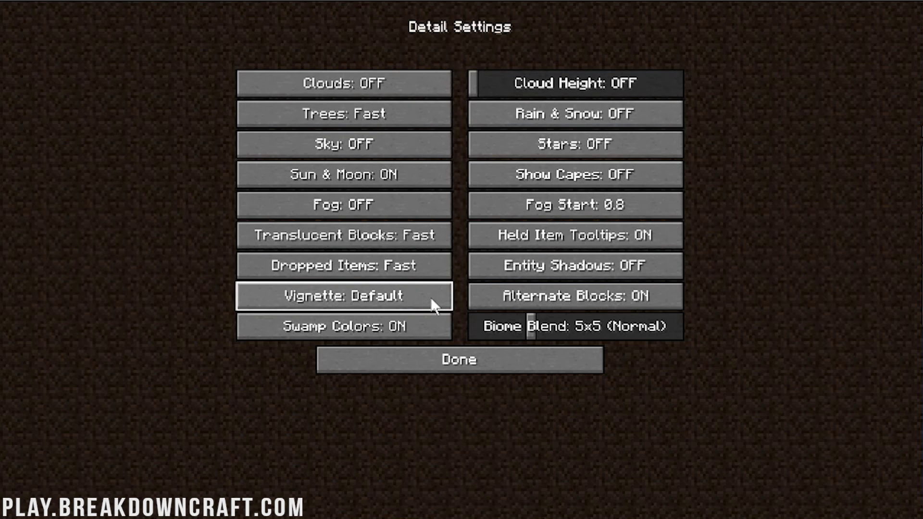
click(431, 297)
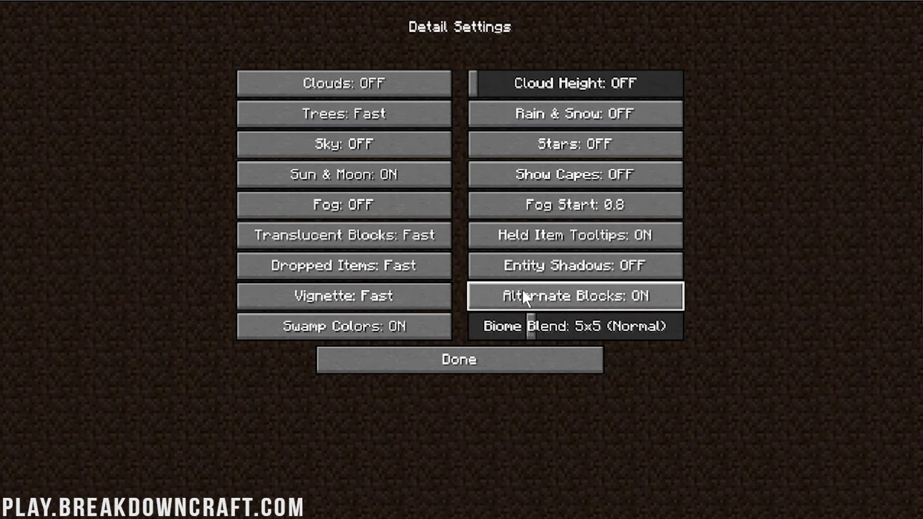
- Set Alternate Blocks, Swamp Colors and Biome Blend to OFF, and return to the main video settings
click(524, 294)
click(329, 339)
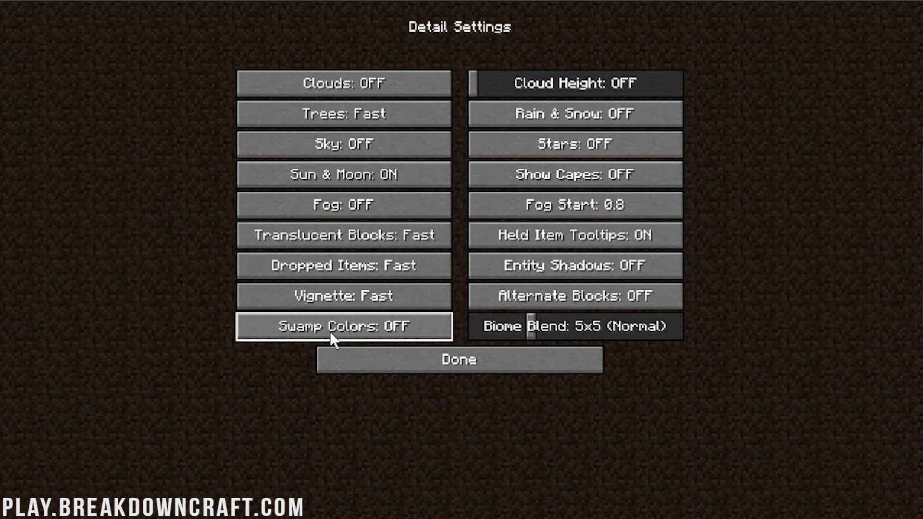
drag(531, 327, 332, 339)
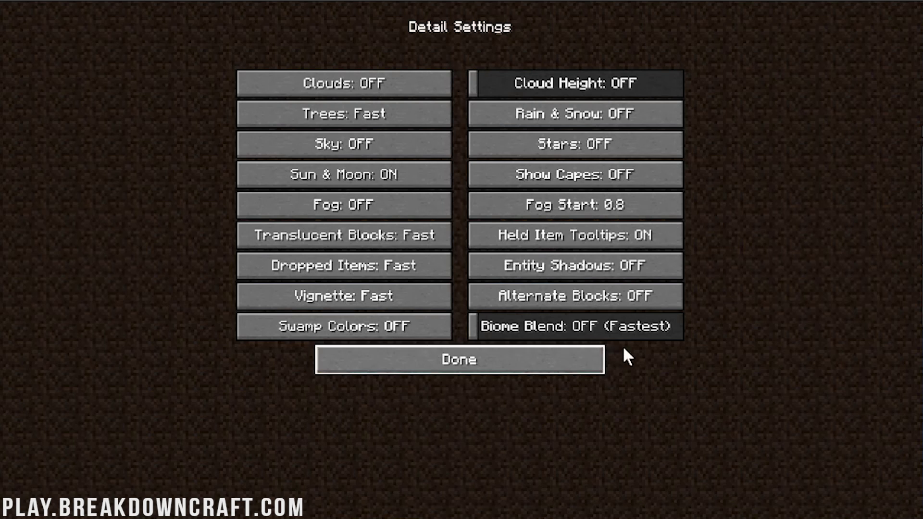
click(431, 373)
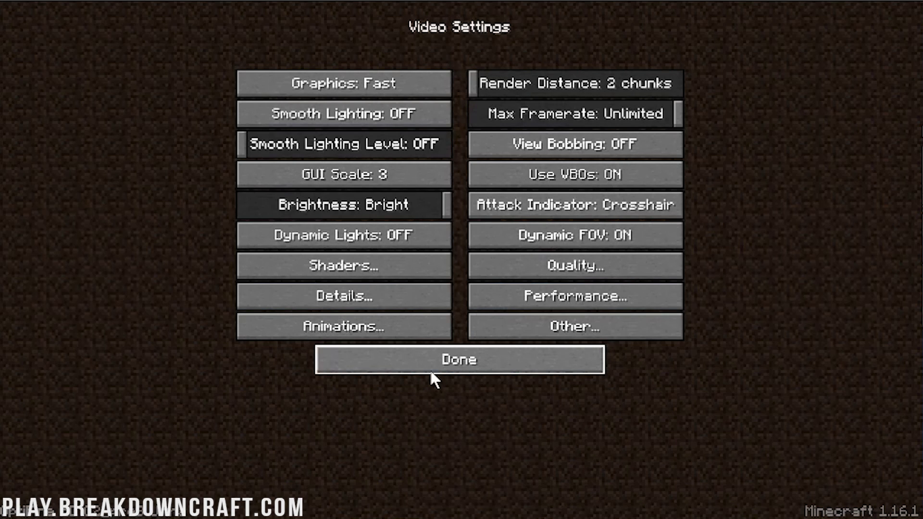
- In the performance settings, set Smooth FPS and Smooth World to ON
click(577, 302)
click(539, 360)
click(484, 299)
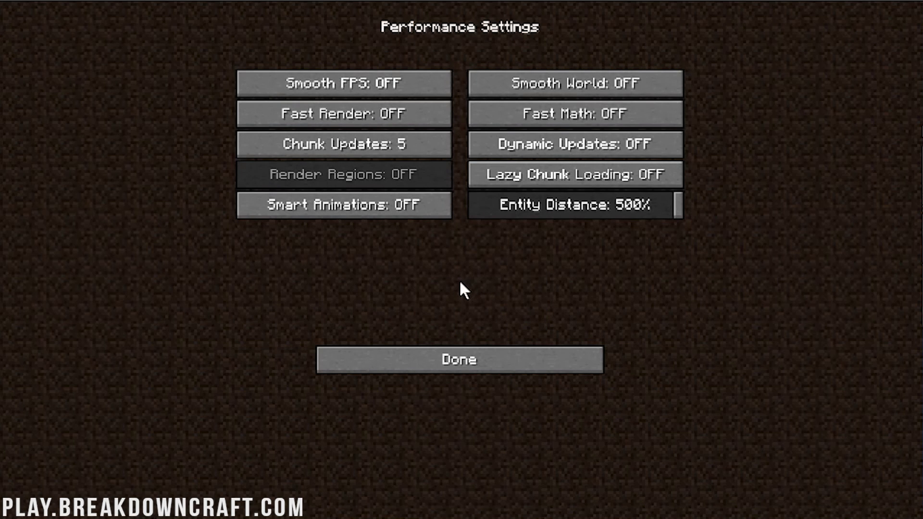
click(369, 82)
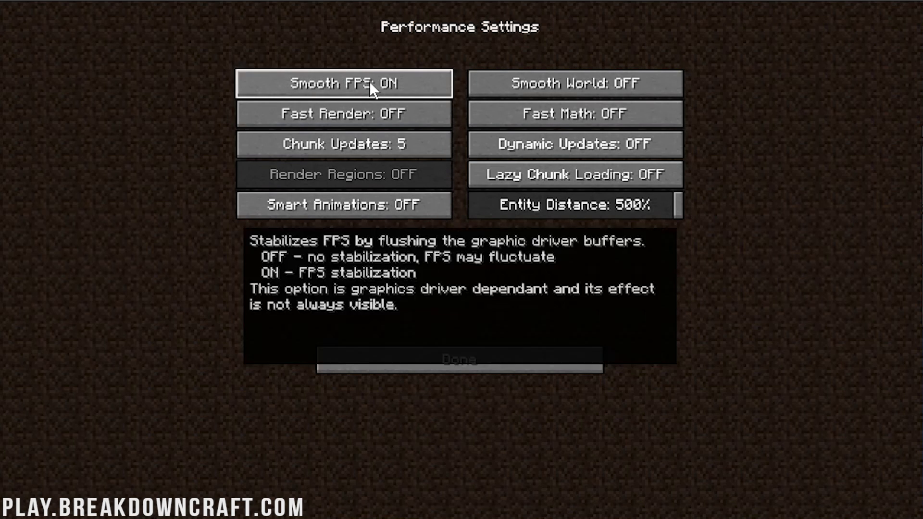
click(501, 82)
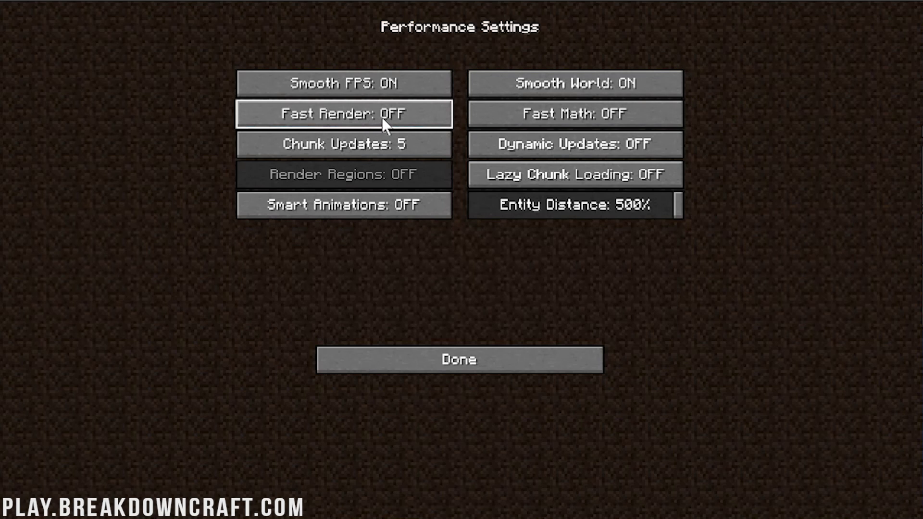
- Set Fast Render, Fast Math and Dynamic Updates to ON, with Chunk Updates at 1
click(383, 120)
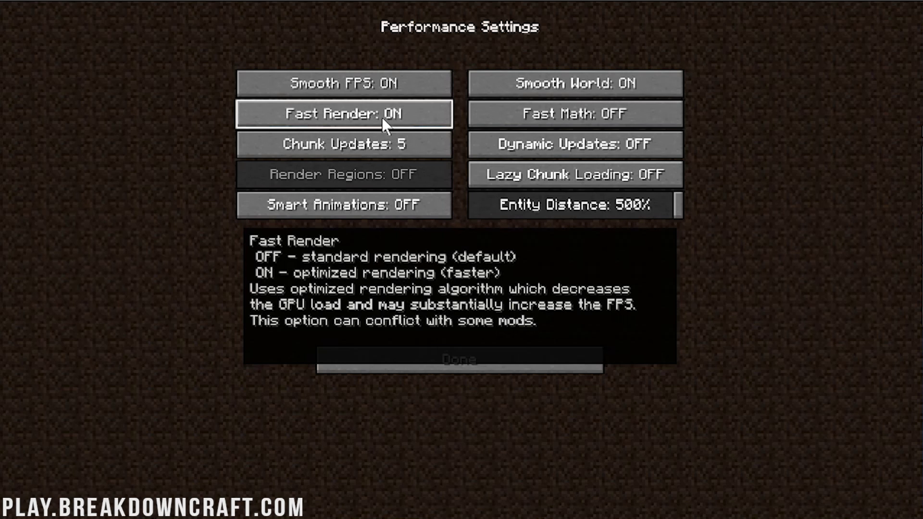
click(384, 121)
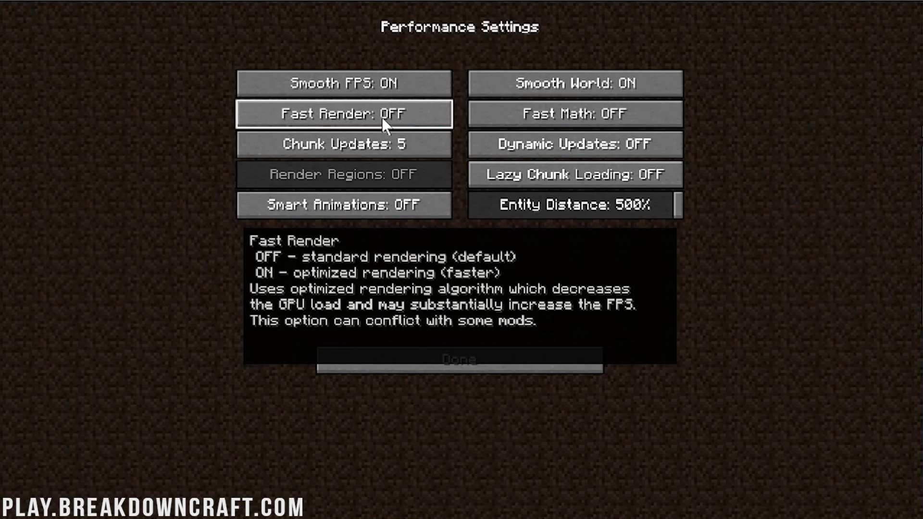
click(383, 120)
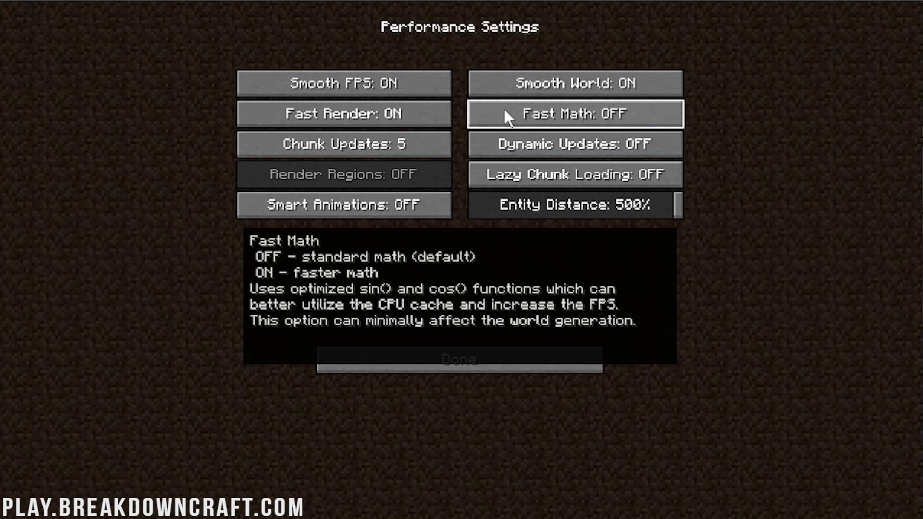
click(505, 112)
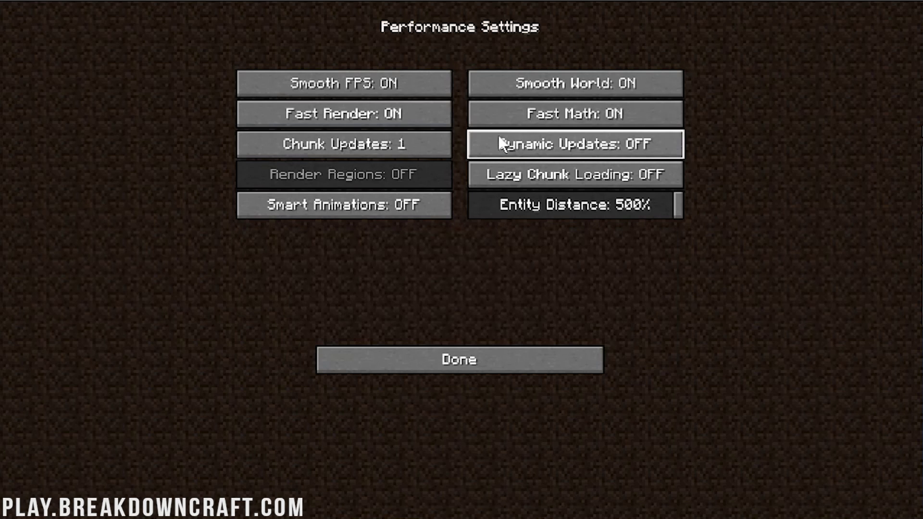
click(498, 136)
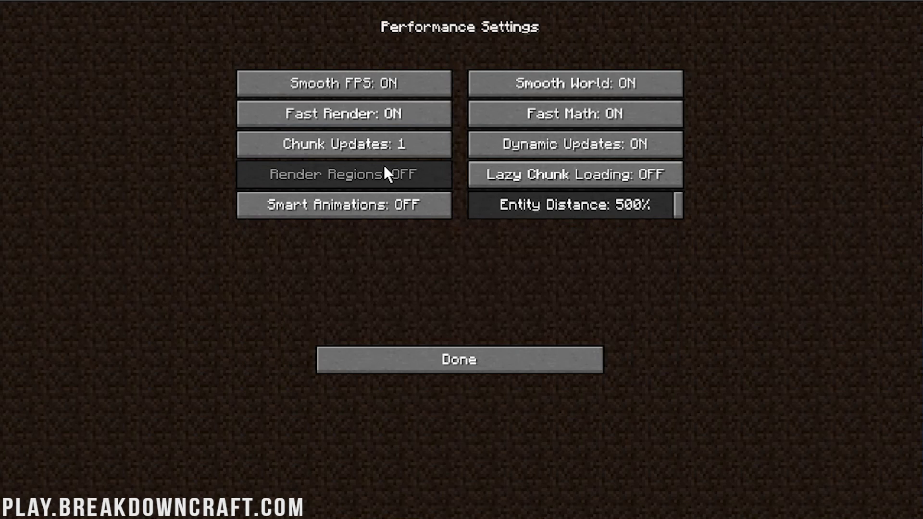
- Set Lazy Chunk Loading and Smart Animations to ON, lower Entity Distance to 50%, and leave the performance settings
mouse_move(384, 175)
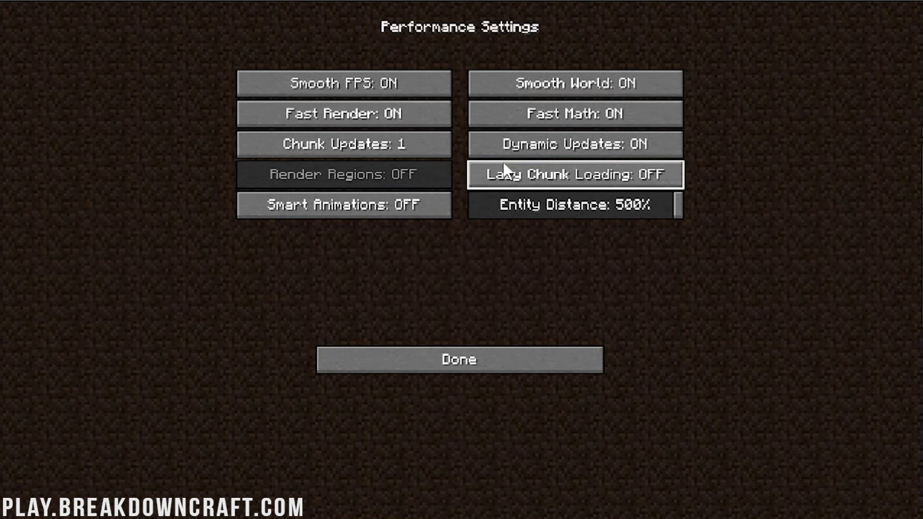
click(504, 166)
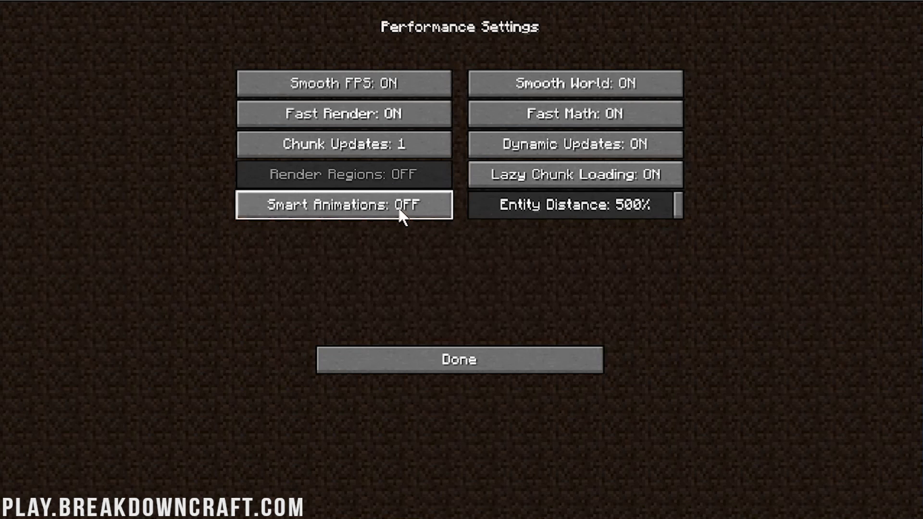
click(397, 206)
drag(594, 204, 329, 210)
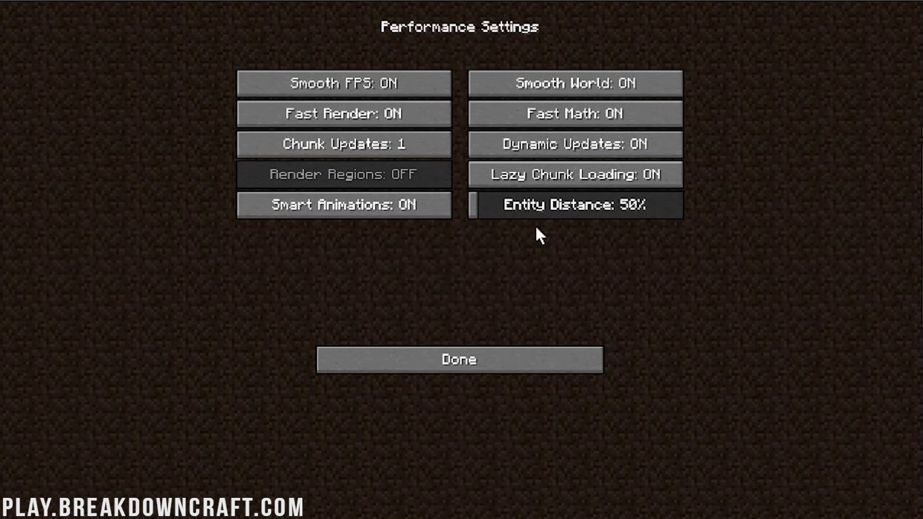
click(486, 355)
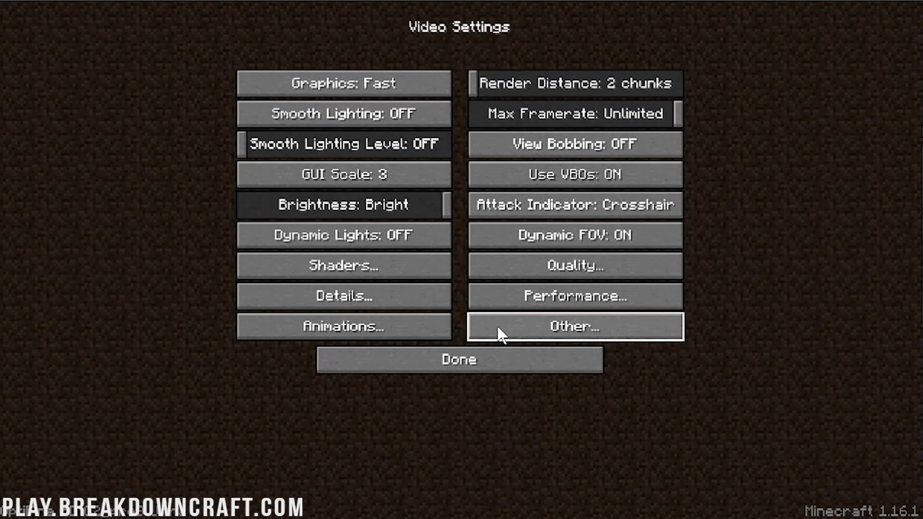
- Switch all animation settings OFF at once and return to the main video settings
click(447, 328)
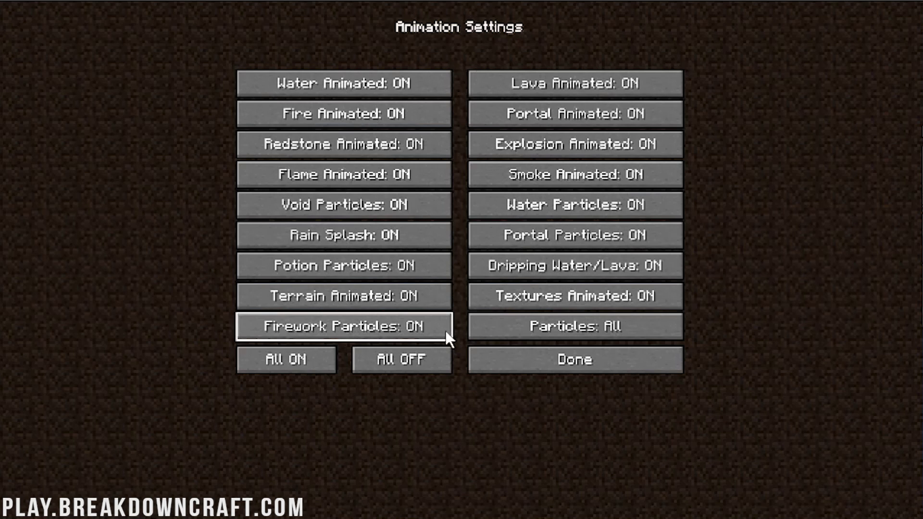
click(403, 361)
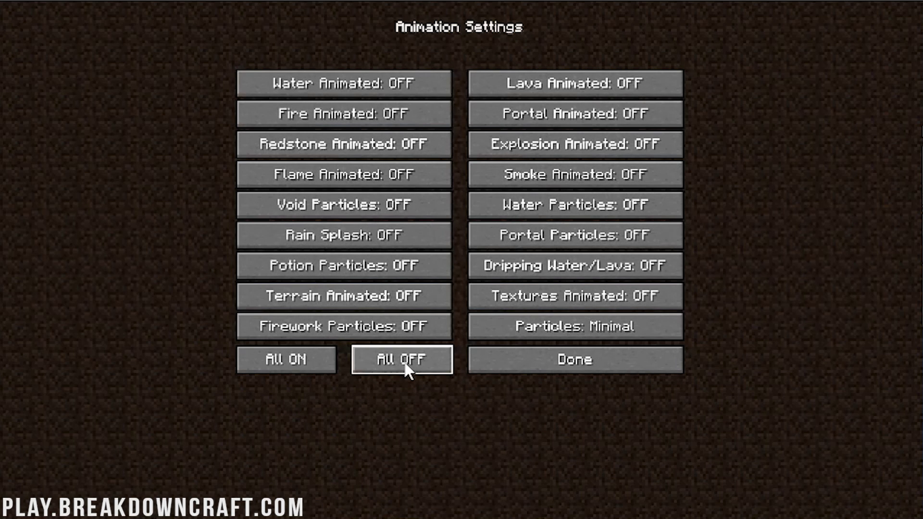
click(632, 356)
- In the other video settings, set Weather to OFF
click(631, 329)
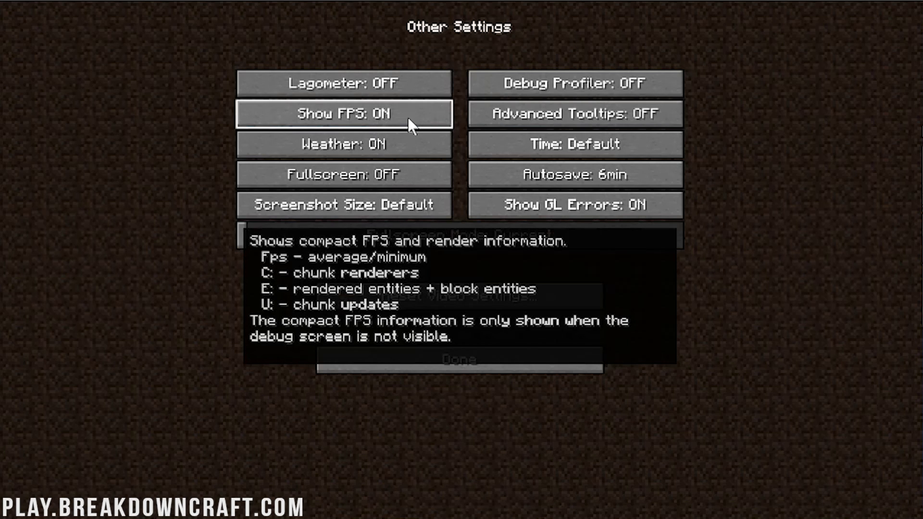
mouse_move(409, 141)
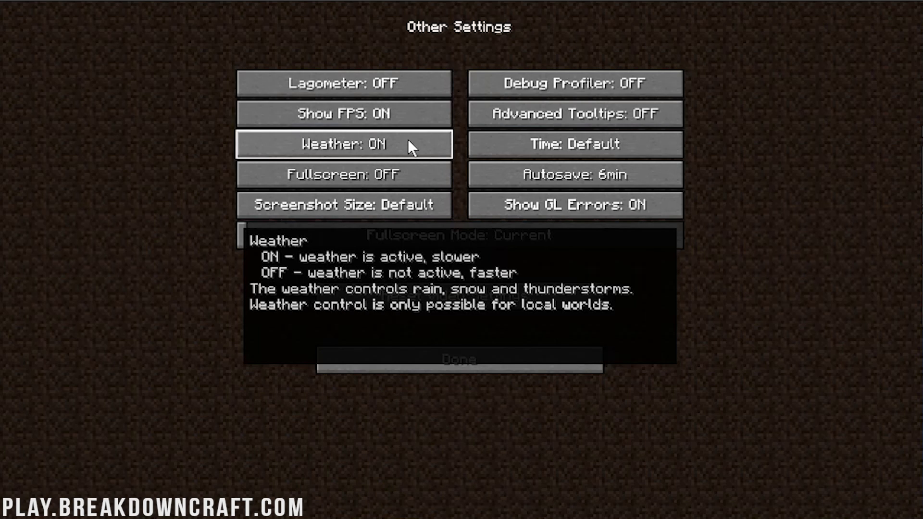
click(409, 145)
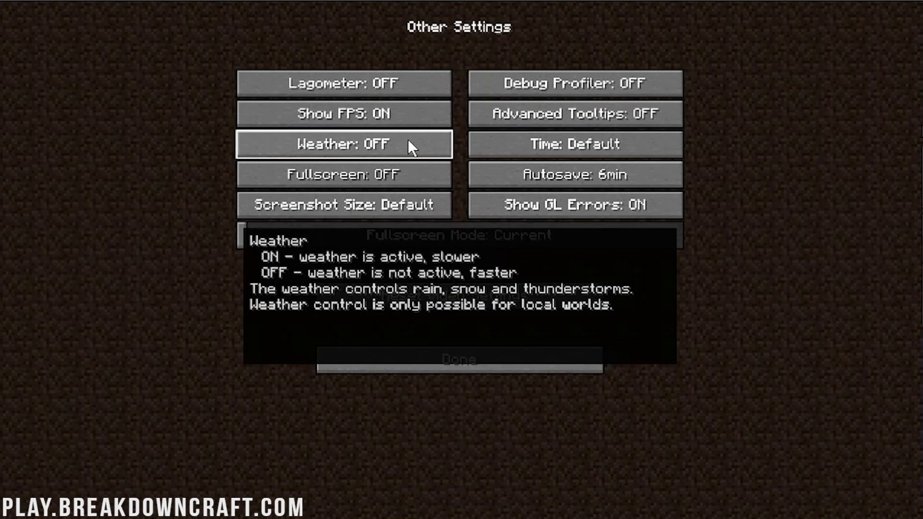
click(409, 145)
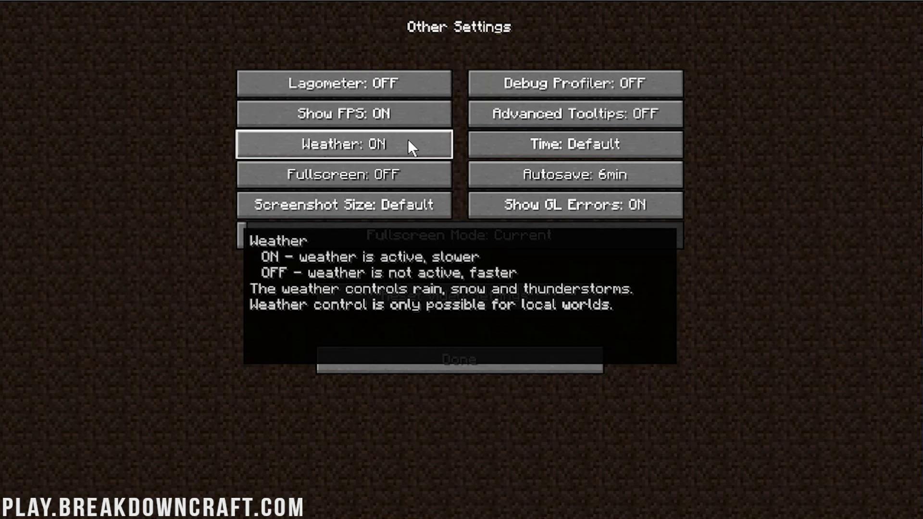
click(409, 145)
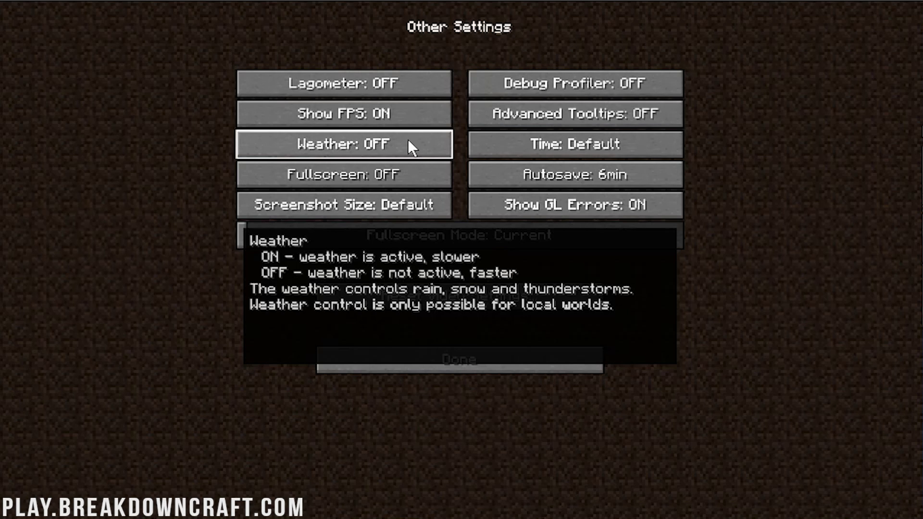
- Cycle Autosave through its intervals and restore it to 6min
mouse_move(500, 187)
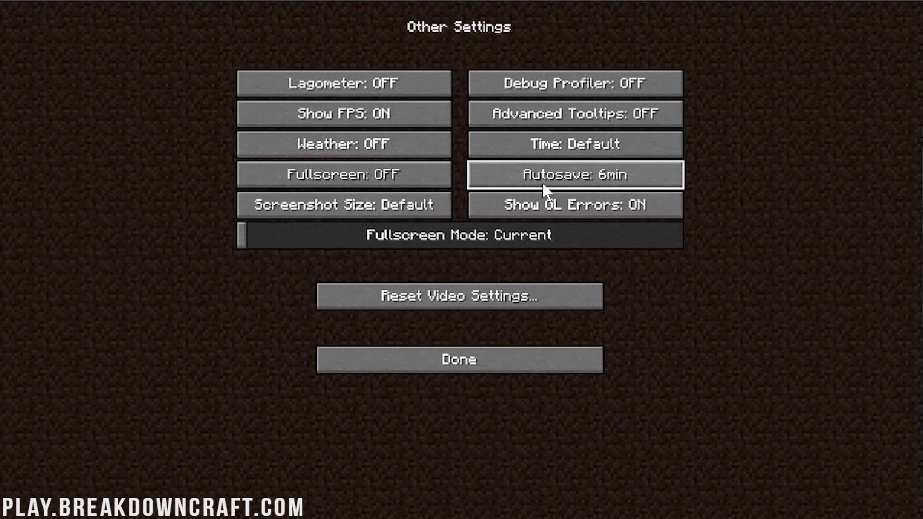
click(546, 184)
click(547, 183)
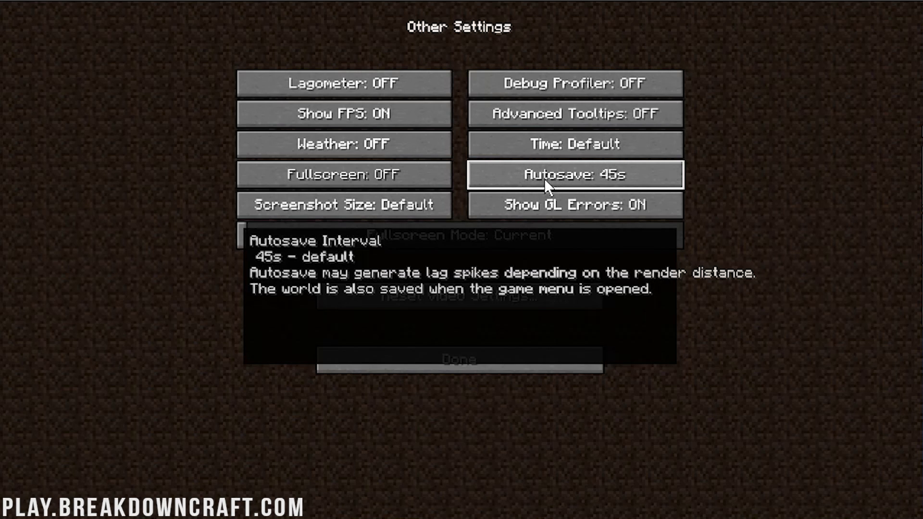
click(546, 182)
click(546, 182)
click(546, 182)
click(545, 182)
click(546, 181)
click(546, 181)
click(545, 181)
click(546, 181)
click(545, 181)
click(545, 181)
click(545, 181)
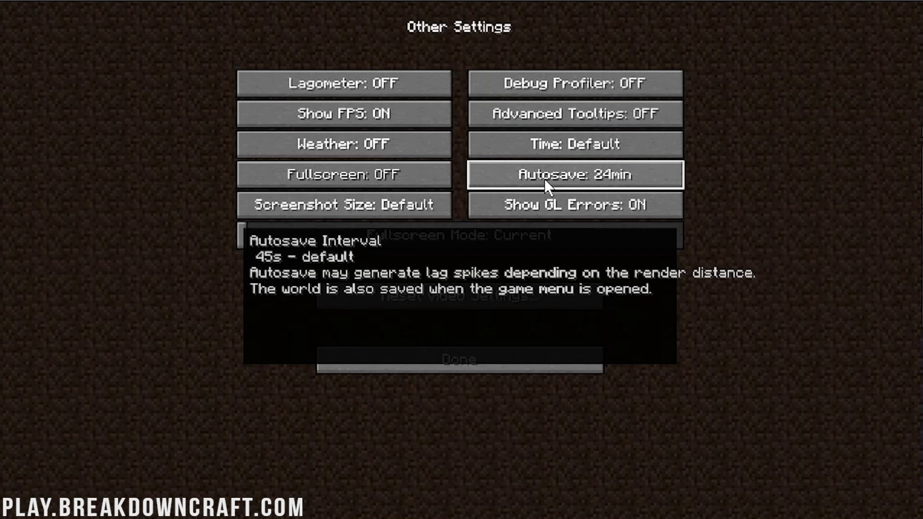
click(545, 181)
click(546, 181)
click(545, 181)
click(545, 181)
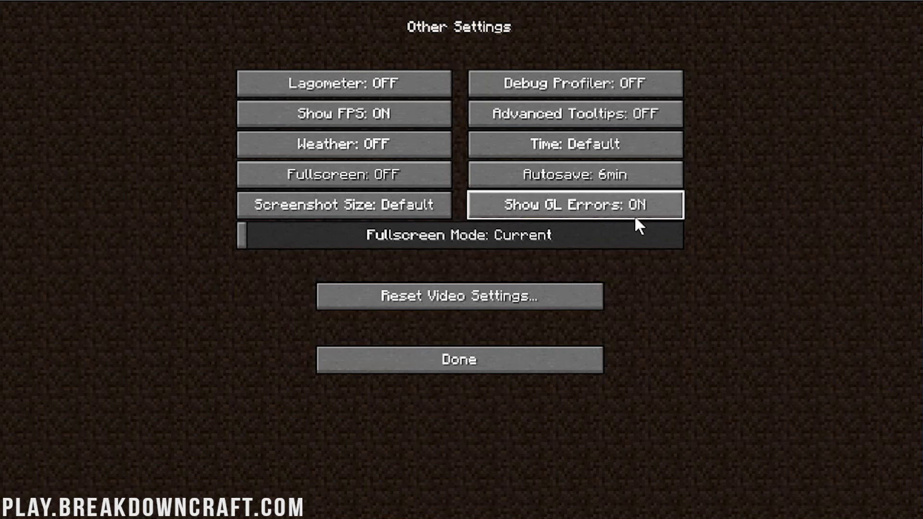
- Set Show GL Errors to OFF and return to the general game options
mouse_move(579, 216)
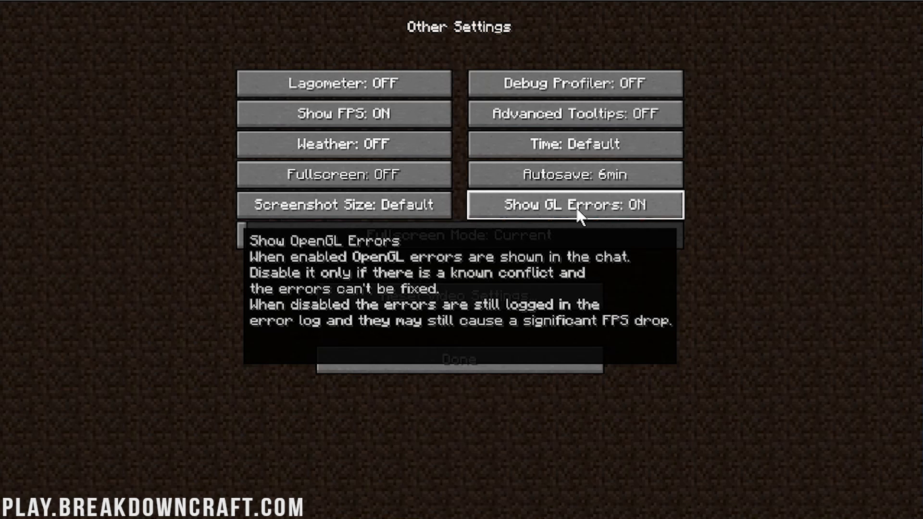
click(577, 209)
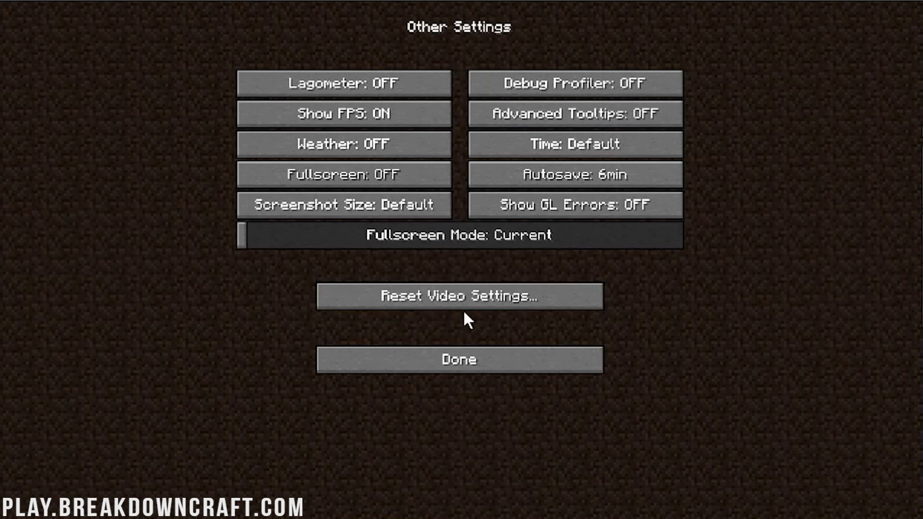
click(460, 359)
click(460, 360)
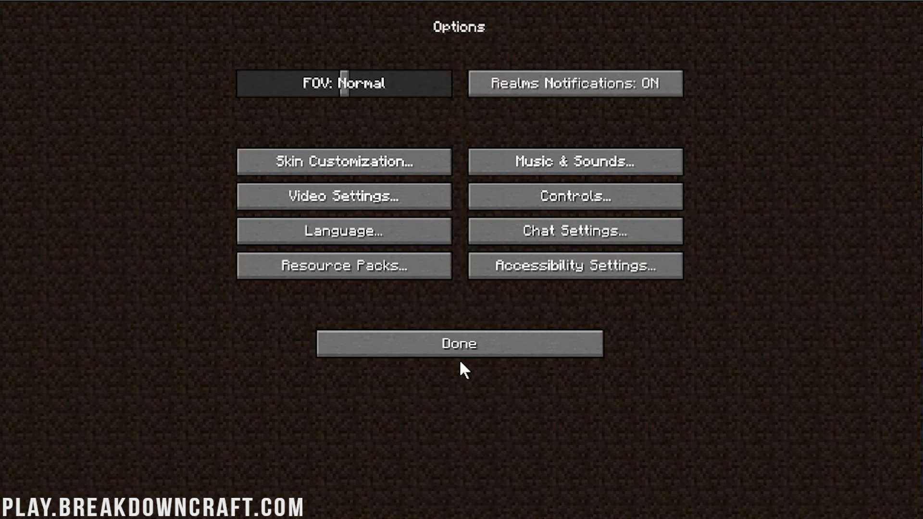
- Check the available and selected resource packs, return to the title screen, and reopen the resource pack selection
click(379, 266)
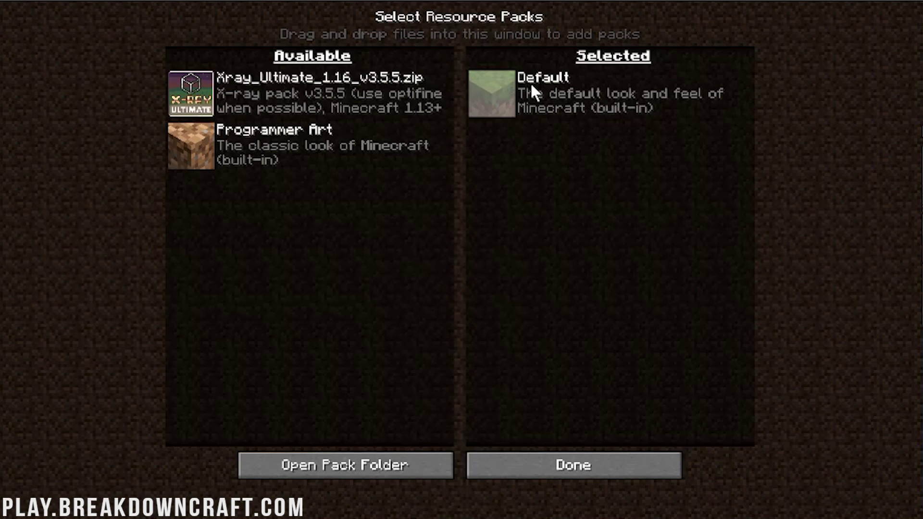
click(591, 465)
click(508, 352)
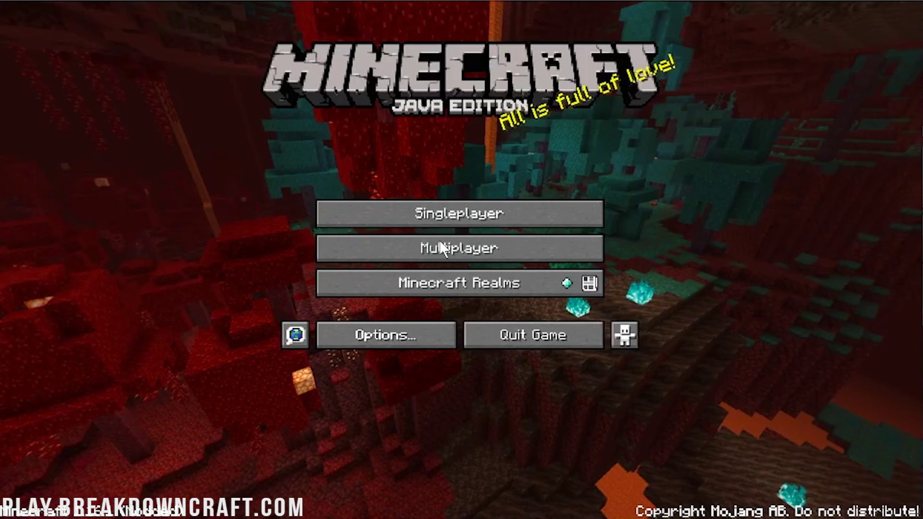
click(415, 323)
click(380, 270)
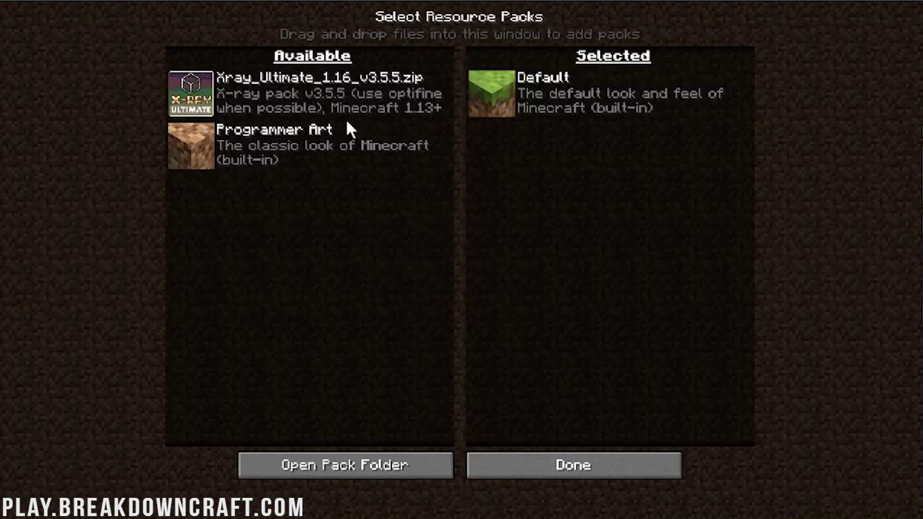
- Leave the resource pack selection with only Default selected, and join the BreakdownCraft multiplayer server
click(197, 89)
click(489, 88)
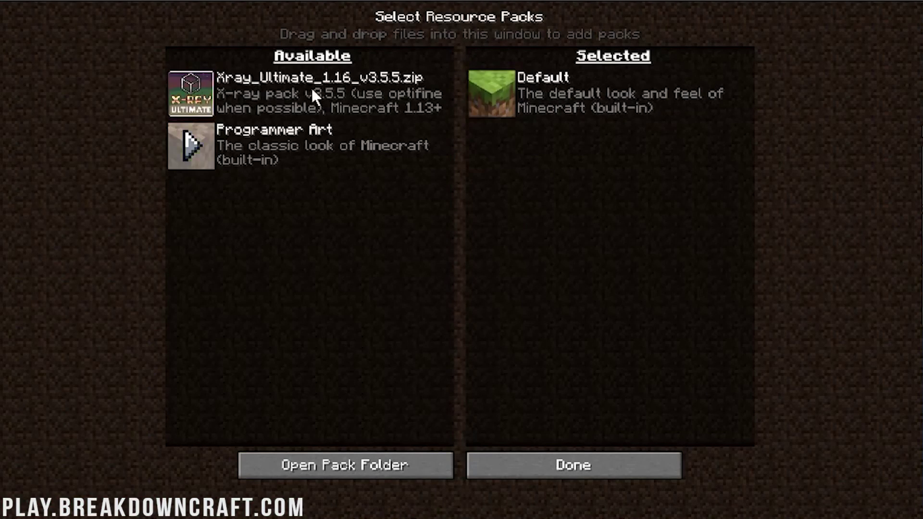
click(573, 465)
click(406, 340)
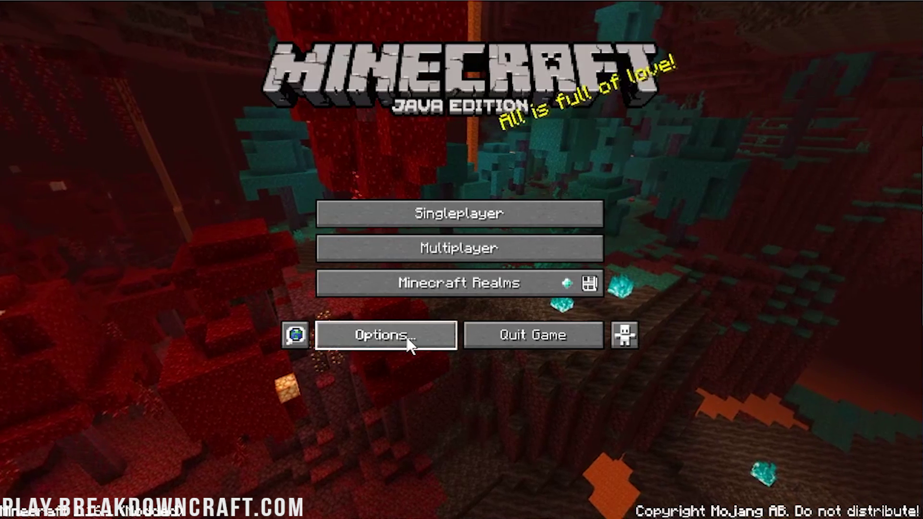
click(433, 246)
double_click(317, 89)
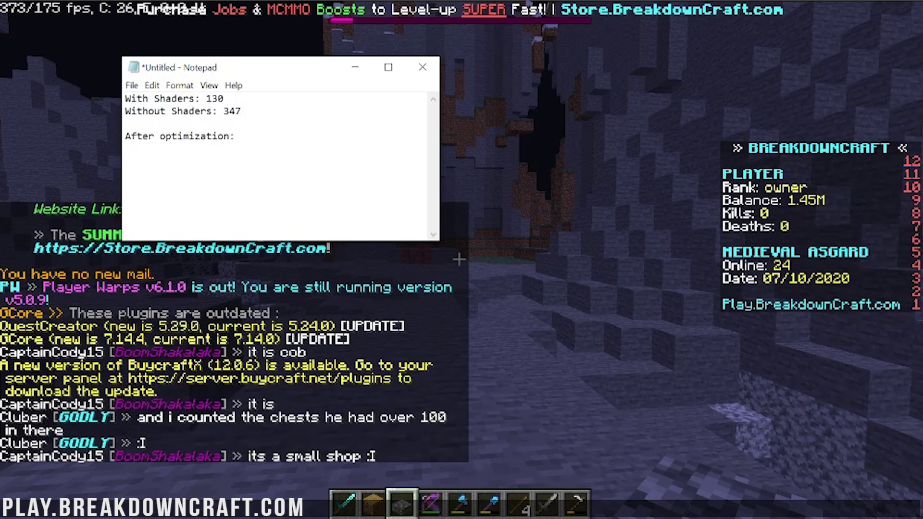
- Record 397 as the After optimization frame rate in the Notepad notes and return to the game
text(307)
key(Escape)
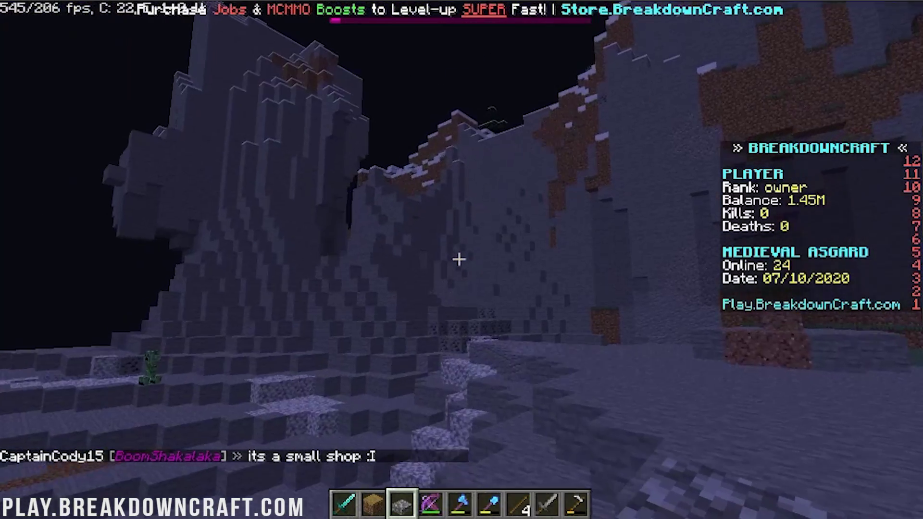
key(t)
key(Escape)
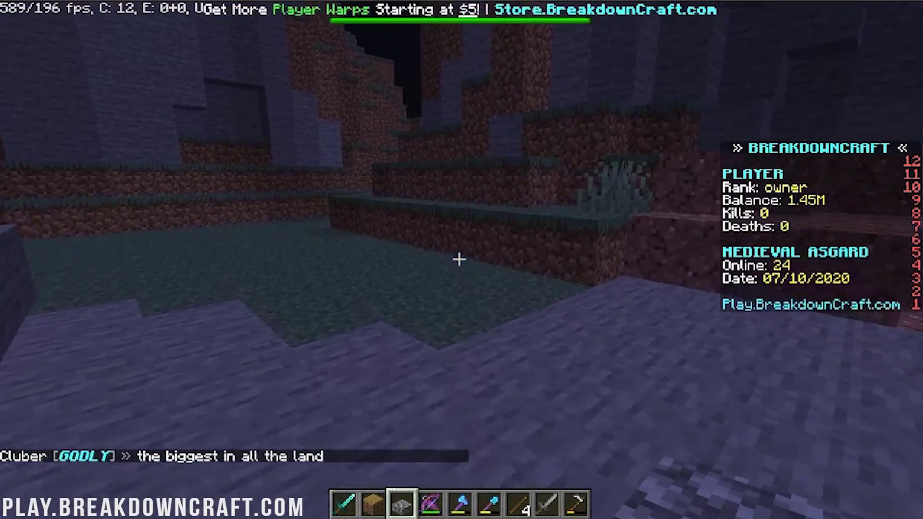
- Switch to the Notepad notes and change the After optimization frame rate to 600
key(t)
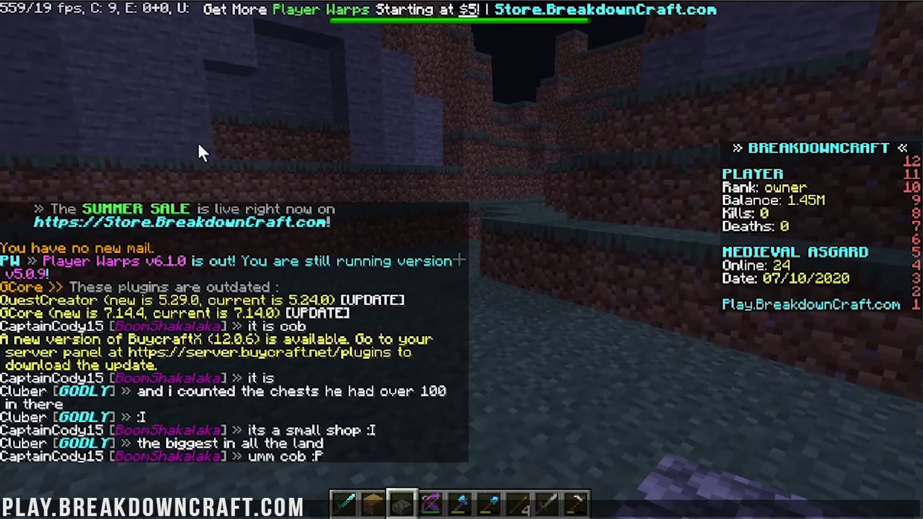
key(alt+Tab)
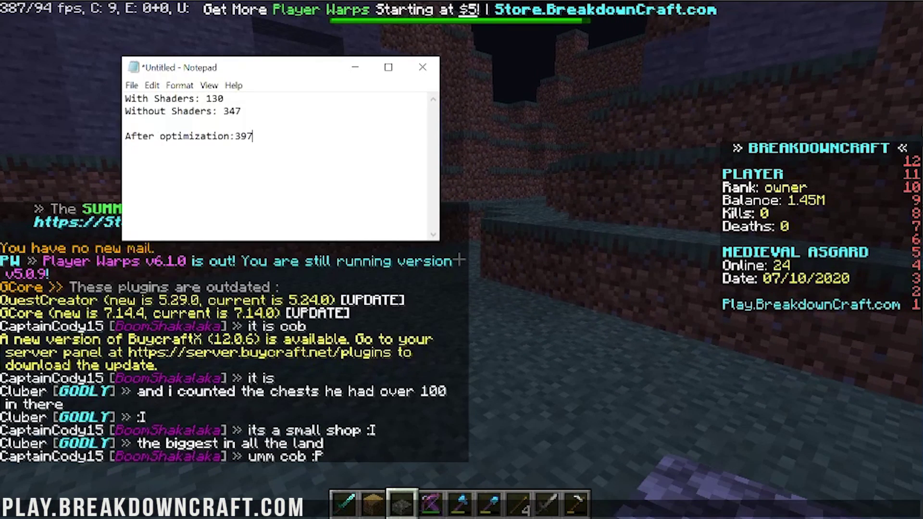
key(BackSpace)
key(BackSpace)
key(BackSpace)
text(600)
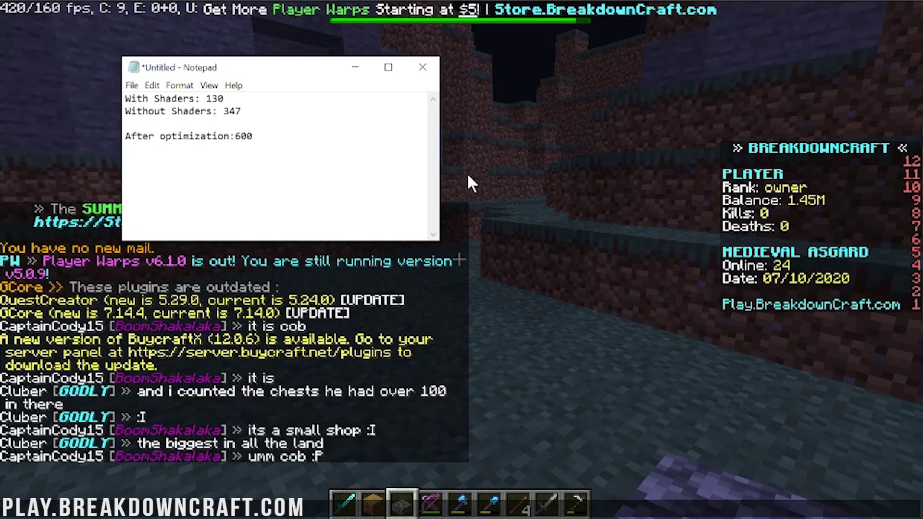
- Return to the game and walk from the grassy ledges onto the stone area to check the frame rate
key(alt+Tab)
key(Escape)
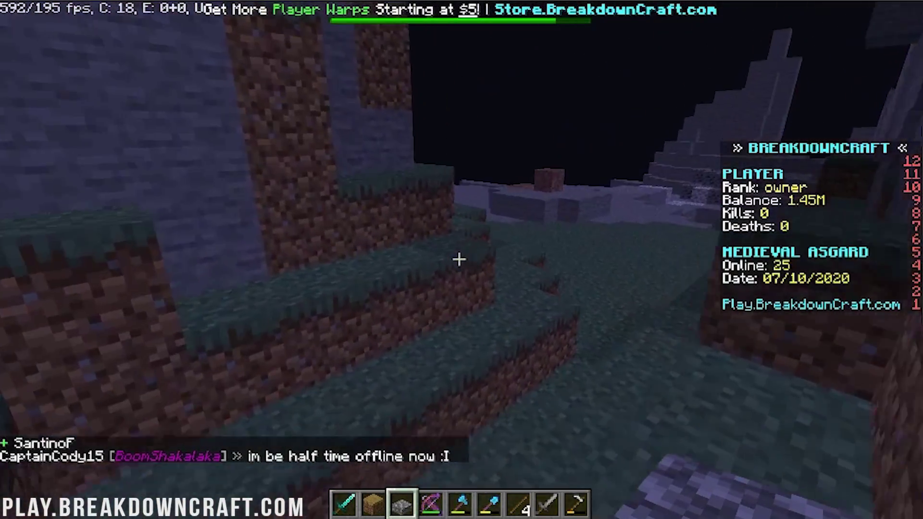
key(w)
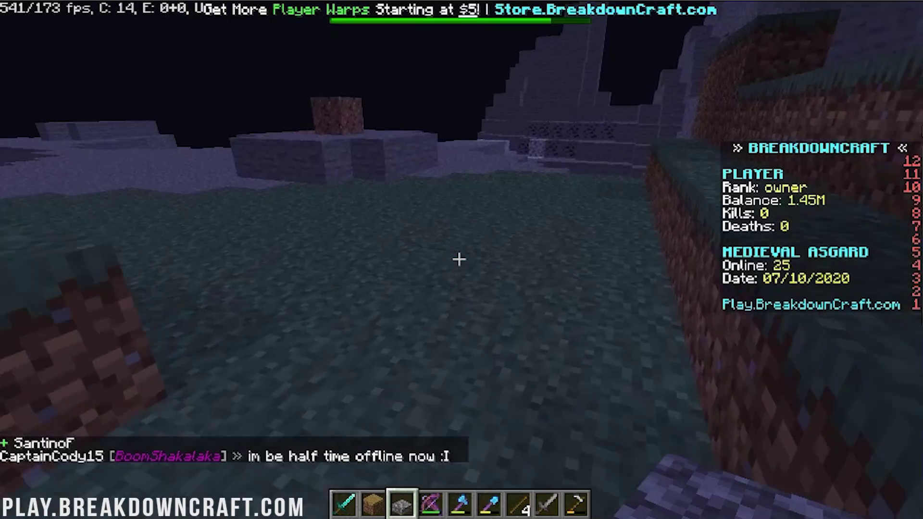
key(w)
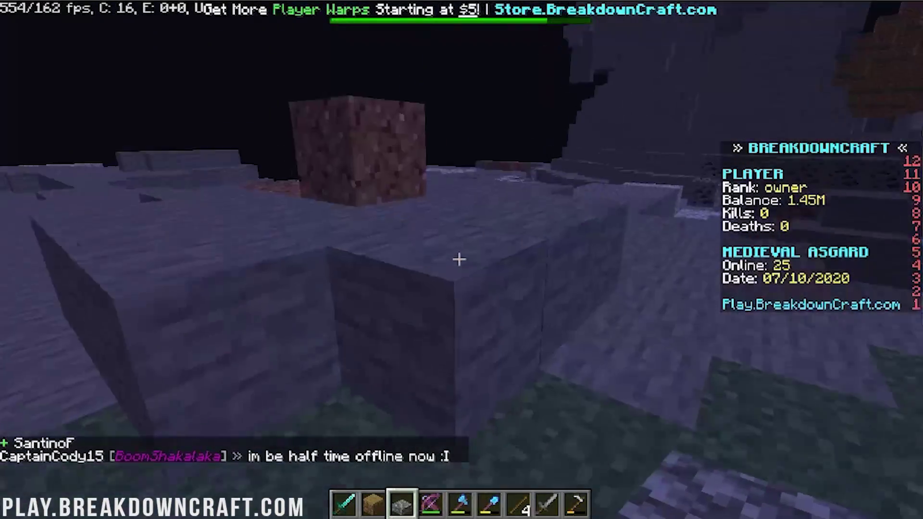
key(w)
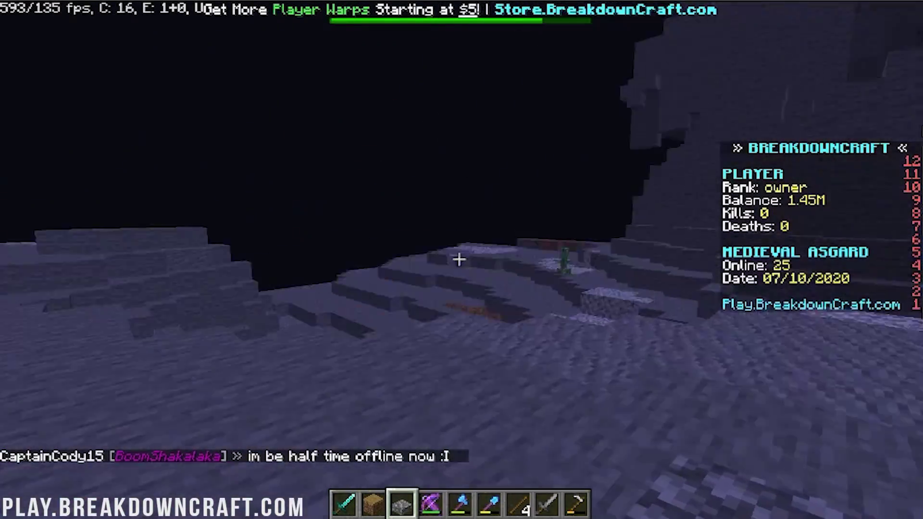
key(w)
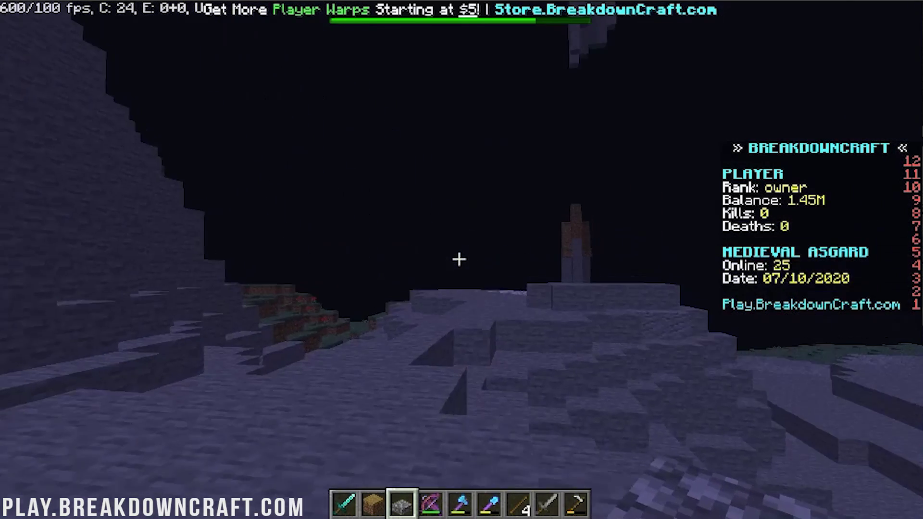
- In the video settings, set the Render Distance to 12 chunks and resume playing
key(Escape)
click(364, 263)
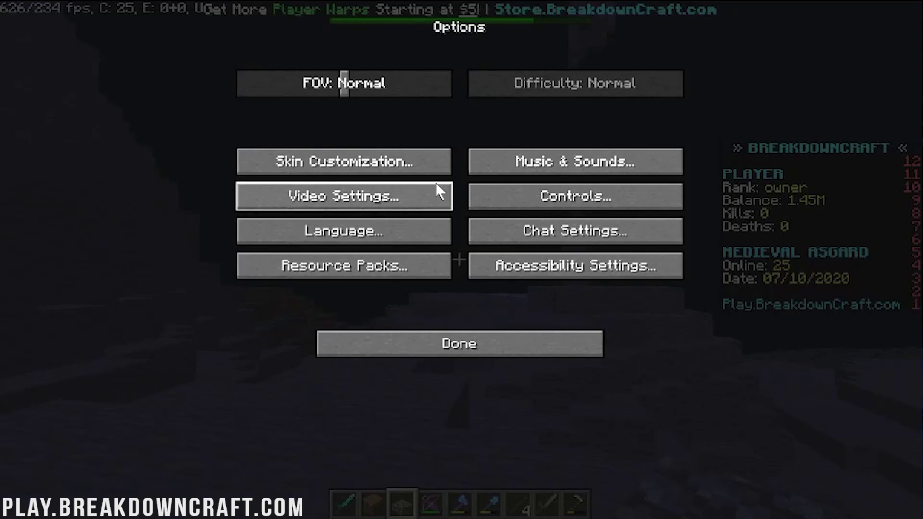
click(411, 195)
drag(547, 94, 508, 79)
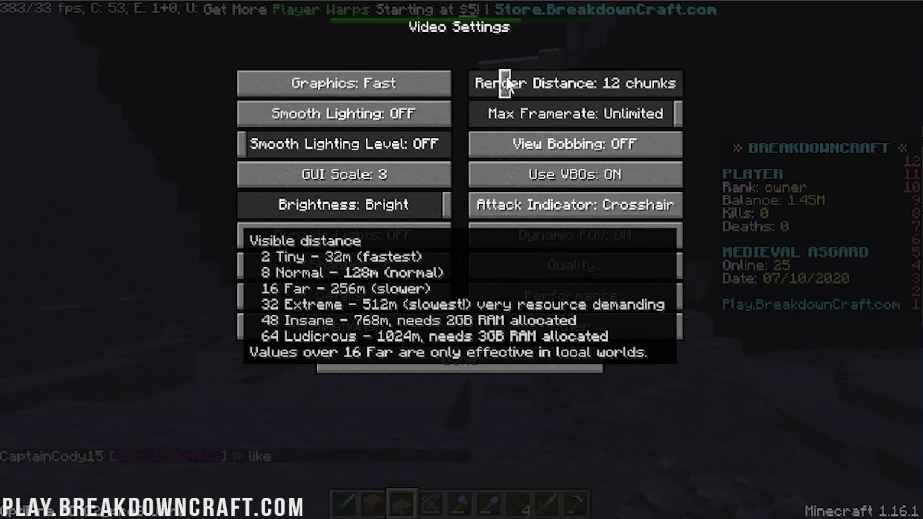
key(Escape)
click(485, 339)
key(Escape)
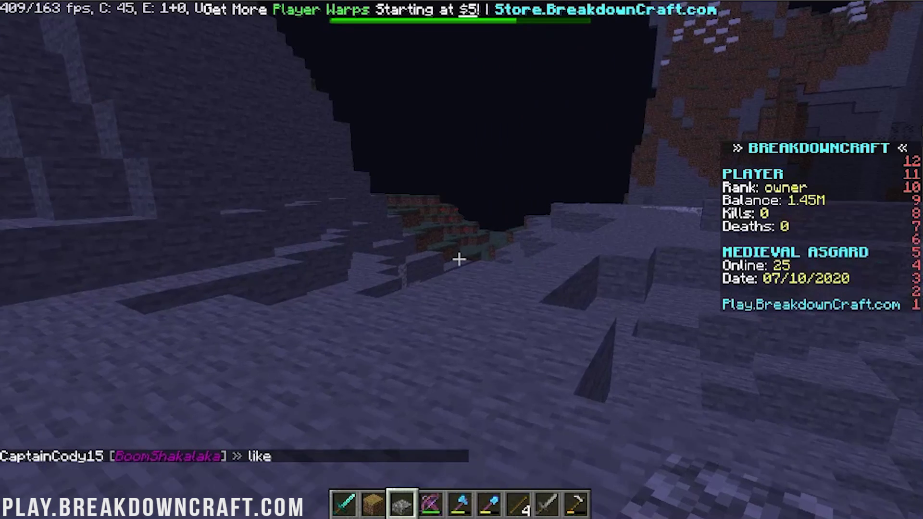
- Walk around the rocky terrain to check the frame rate with the new render distance
key(w)
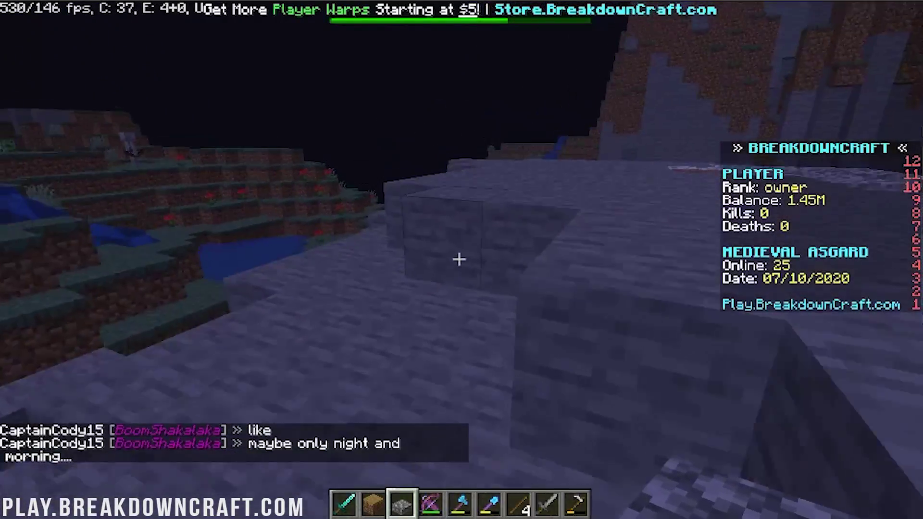
key(w)
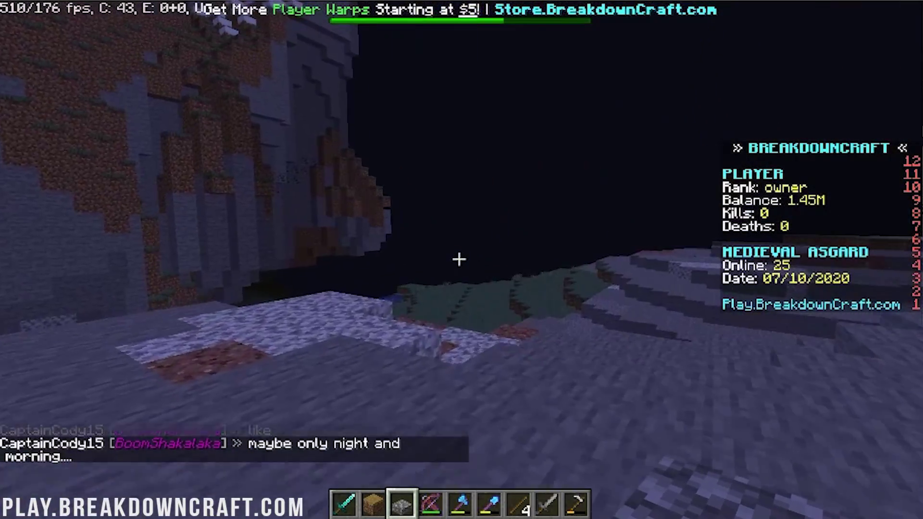
key(w)
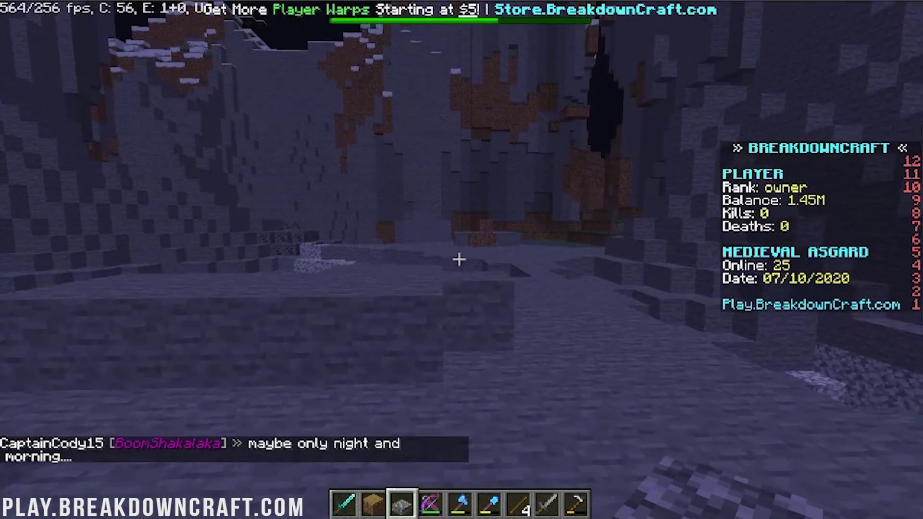
key(w)
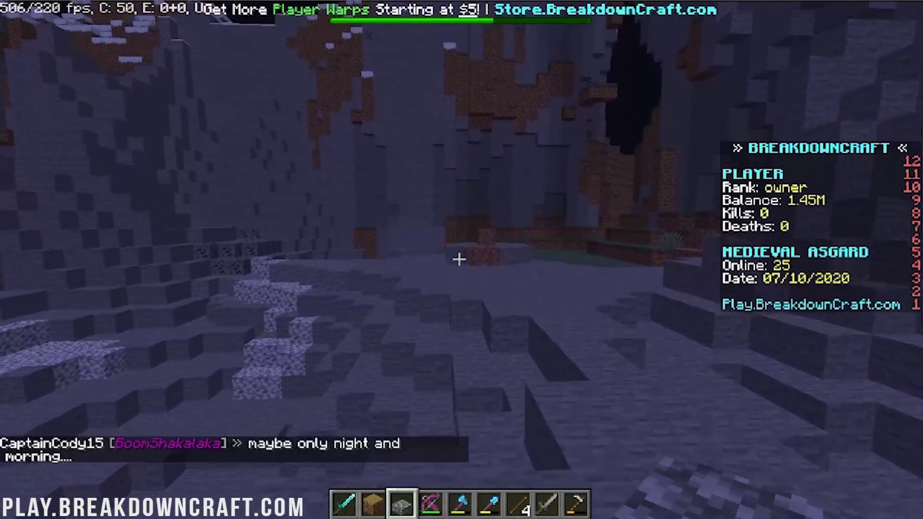
key(w)
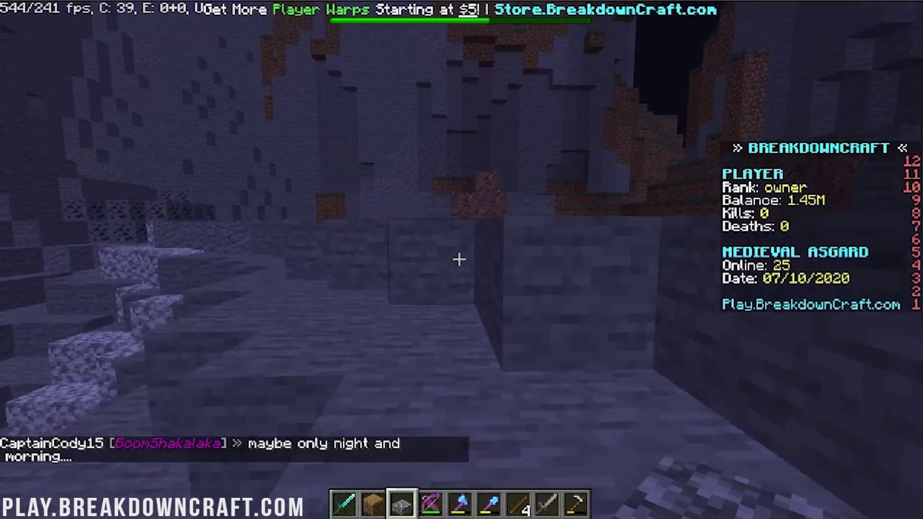
- Switch to the Notepad notes and compare the After optimization frame rate with the With Shaders and Without Shaders entries
key(t)
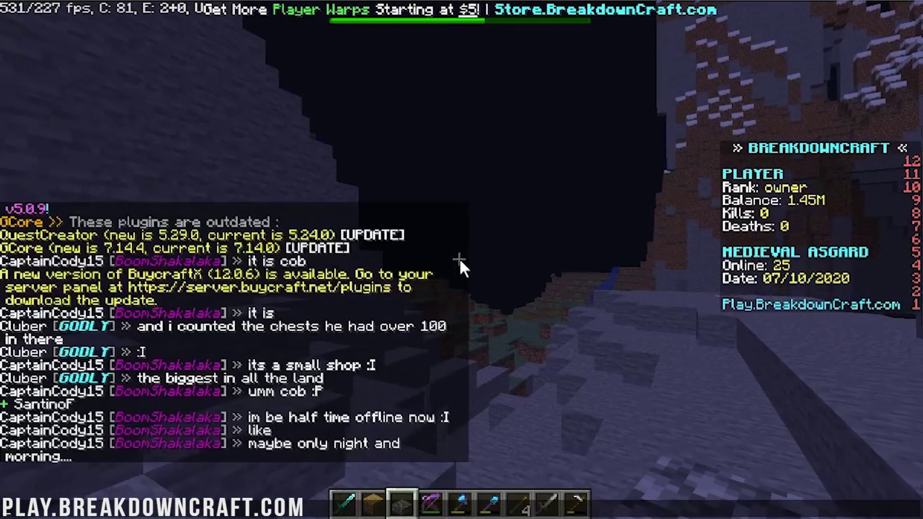
key(alt+Tab)
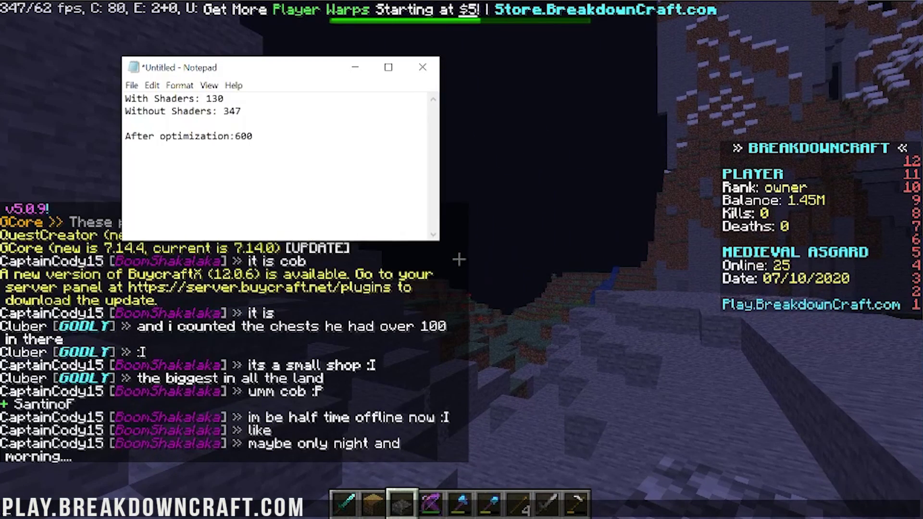
drag(224, 98, 149, 98)
click(253, 136)
drag(252, 136, 125, 137)
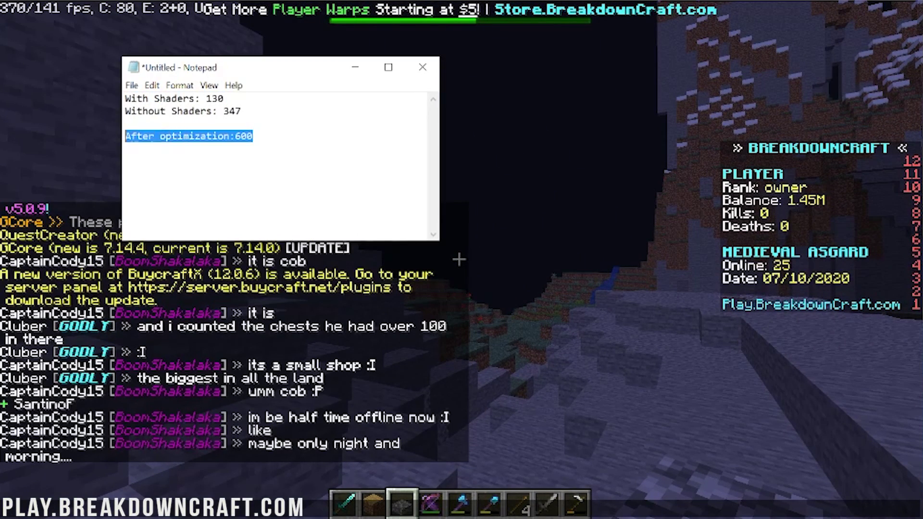
click(125, 136)
click(224, 98)
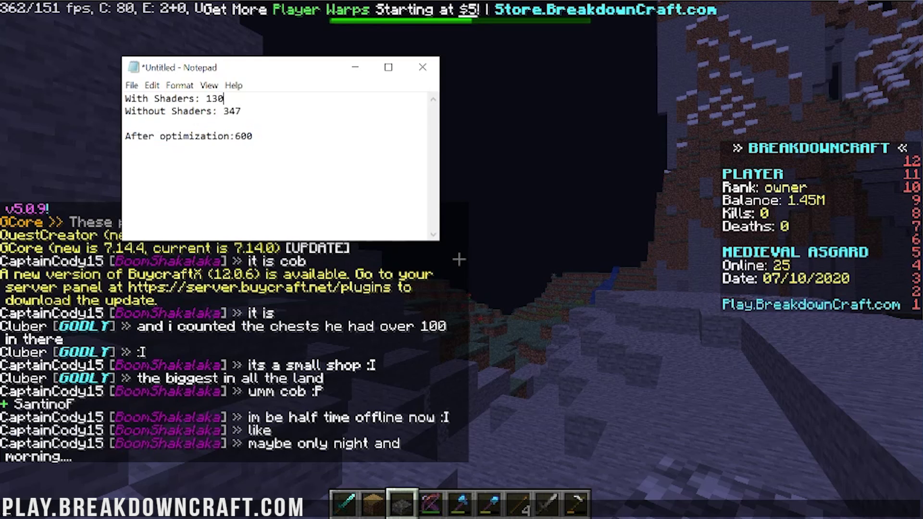
- Return to the game and walk on past the hillside and waterfall while monitoring the frame rate
click(509, 171)
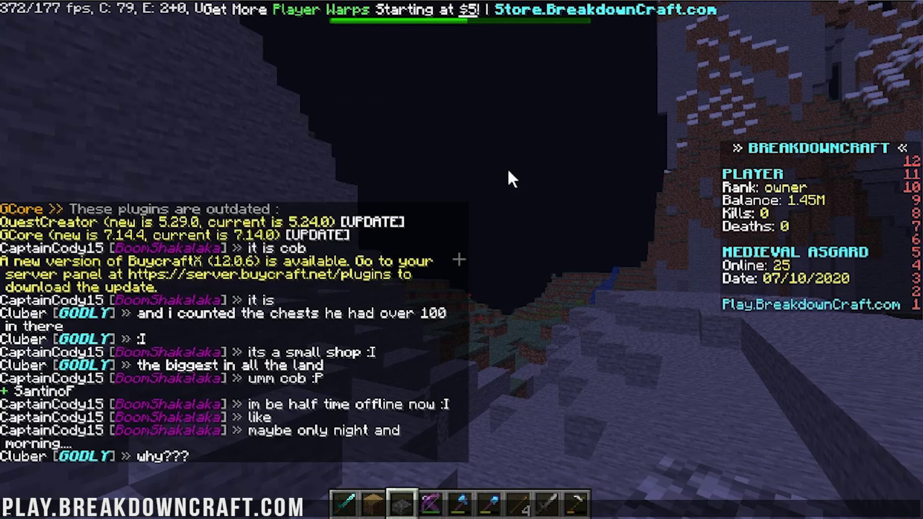
key(Escape)
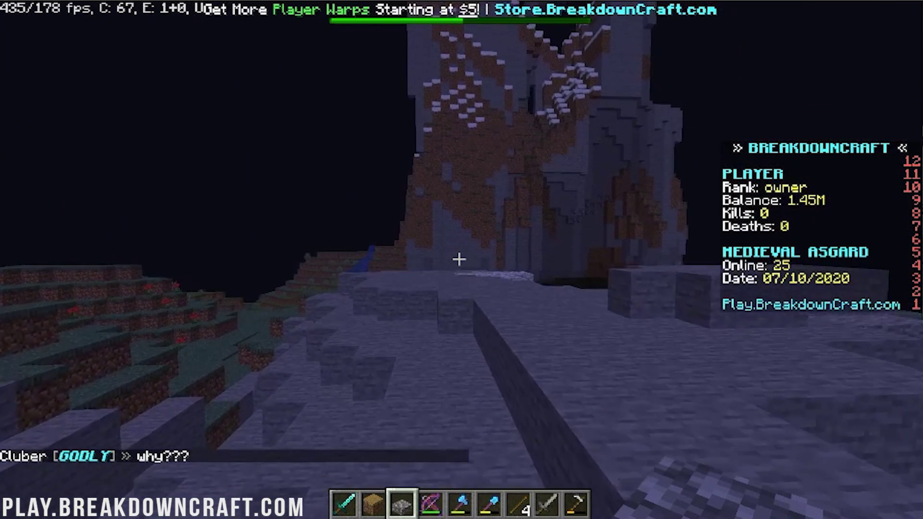
key(w)
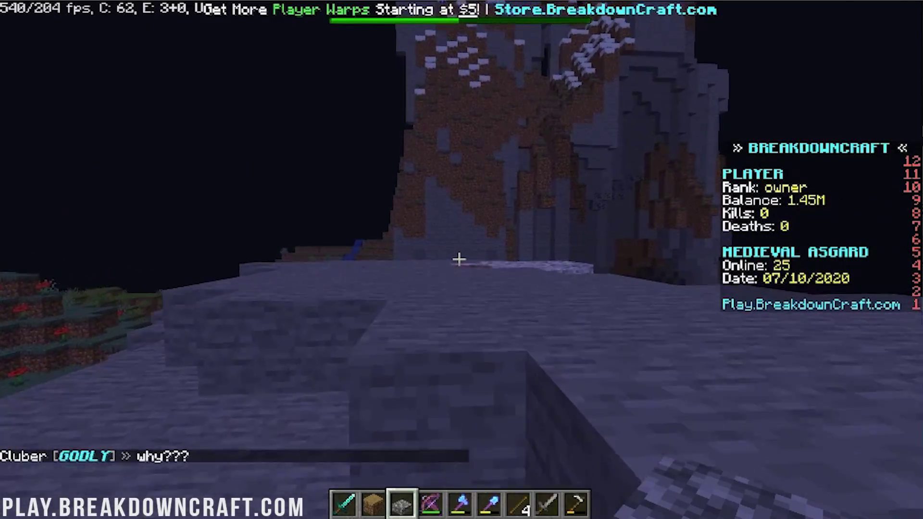
key(w)
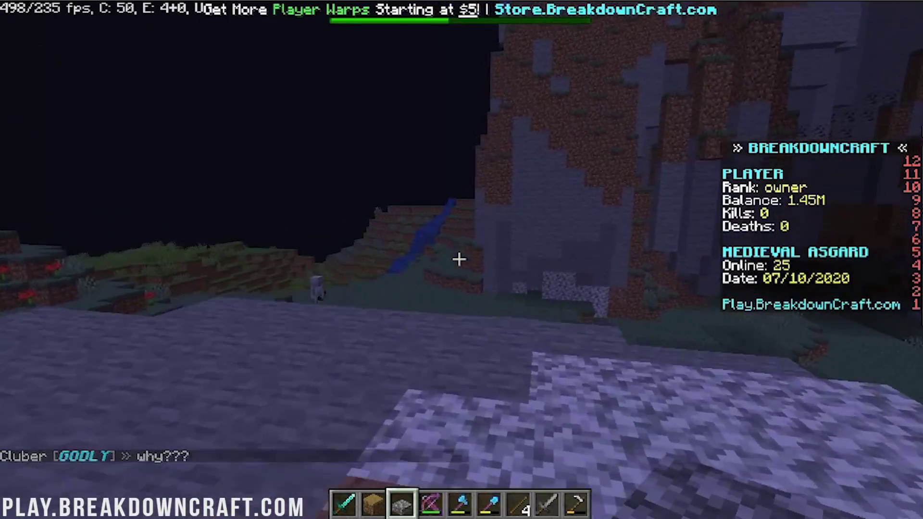
key(w)
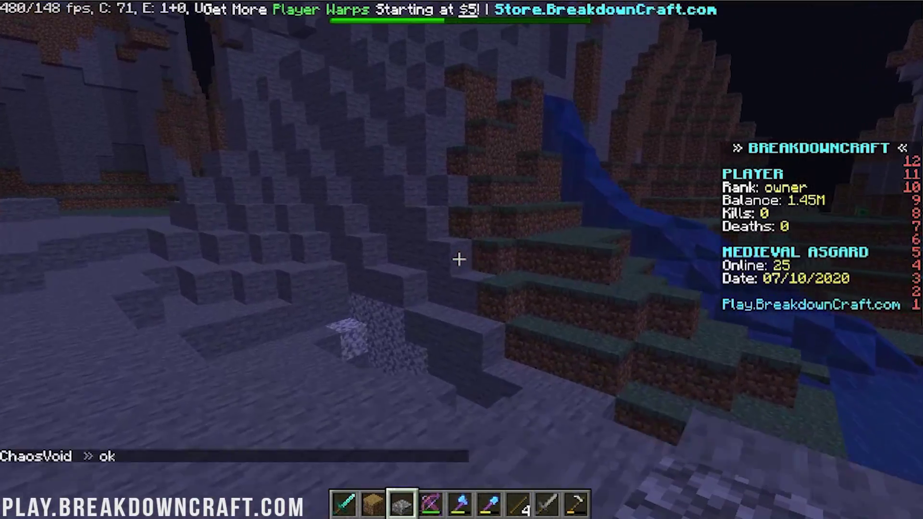
key(w)
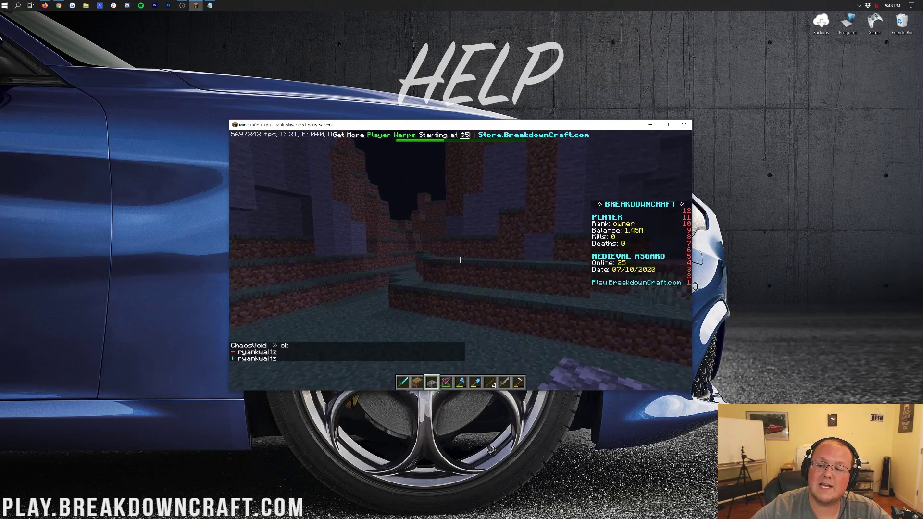
key(Tab)
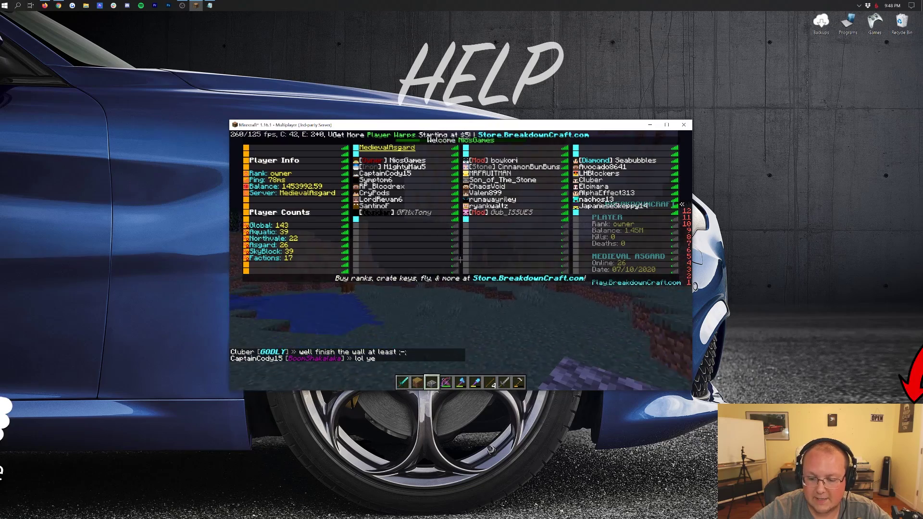
key(t)
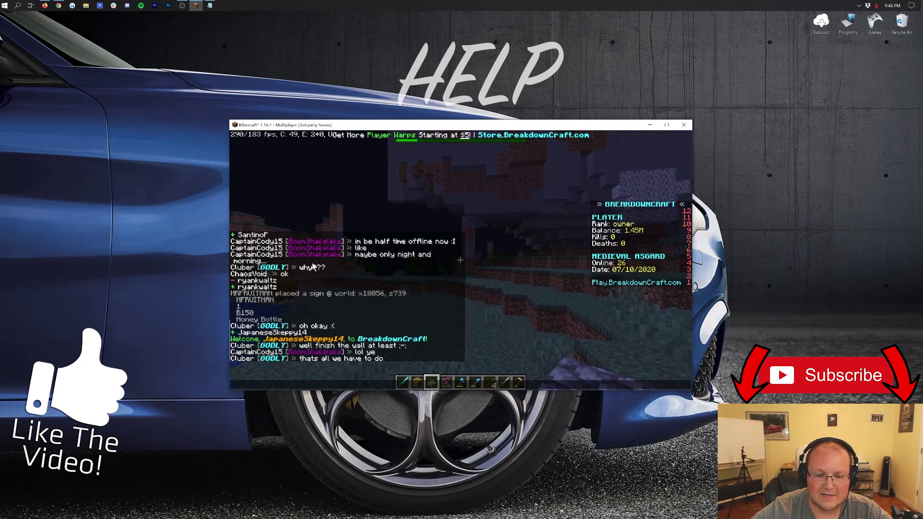
key(Escape)
key(Tab)
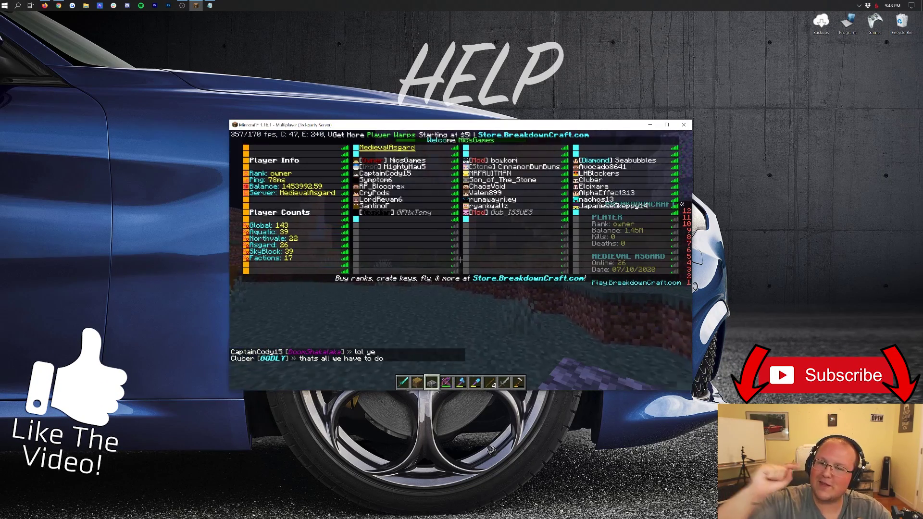